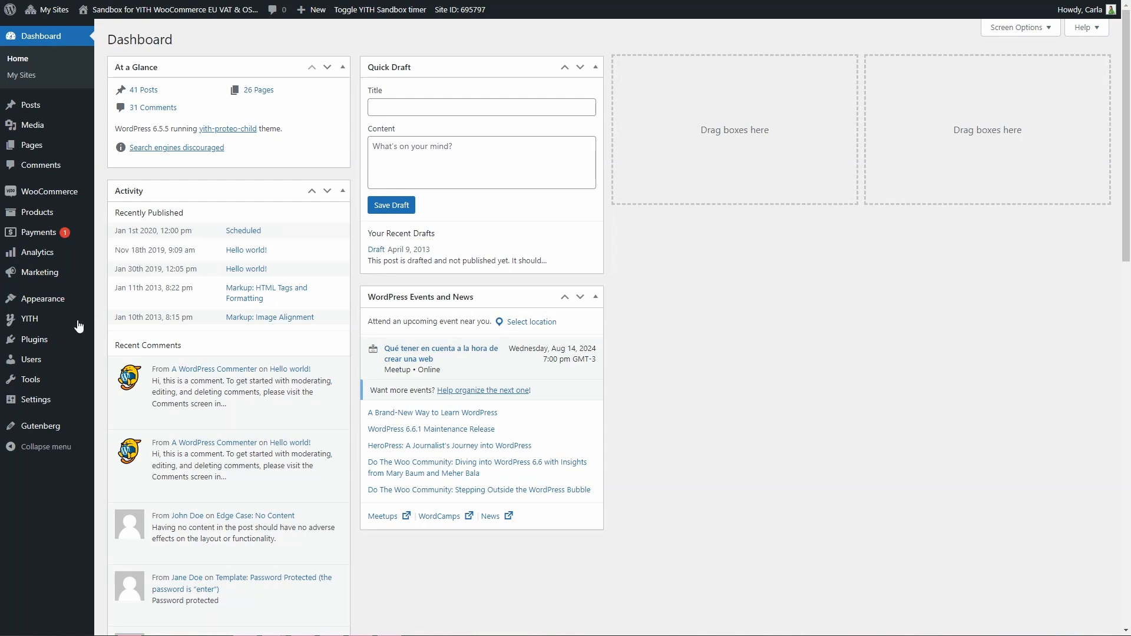
Open the YITH EU VAT, OSS & IOSS general settings, collapsing and re-expanding its navigation.
{"action": "left_click", "coordinate": [119, 323]}
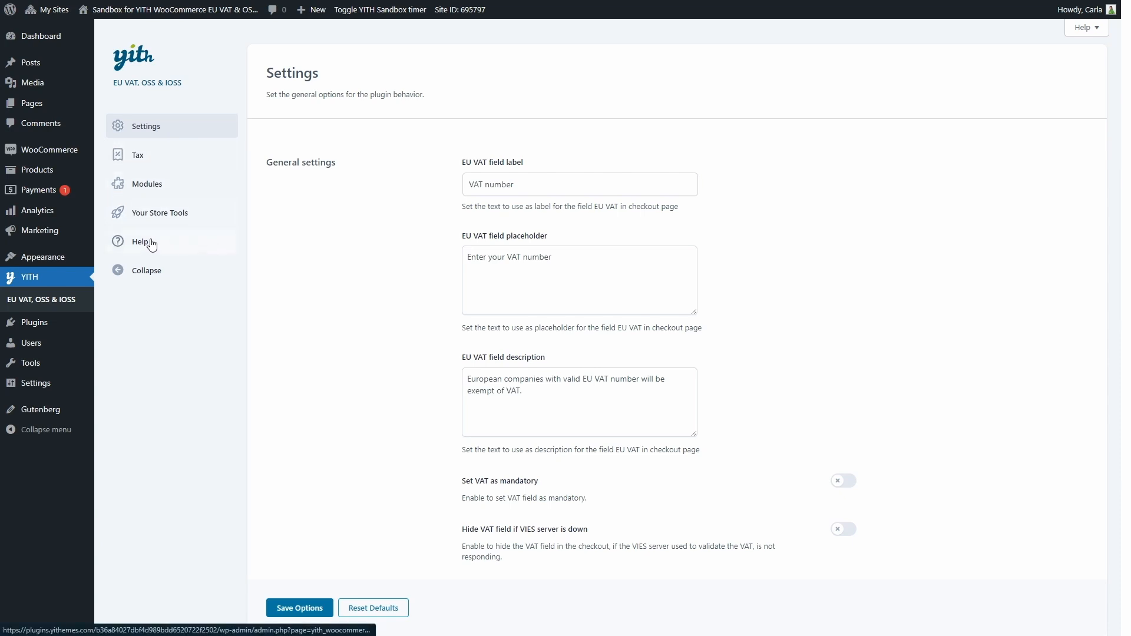
{"action": "left_click", "coordinate": [139, 272]}
{"action": "left_click", "coordinate": [119, 249]}
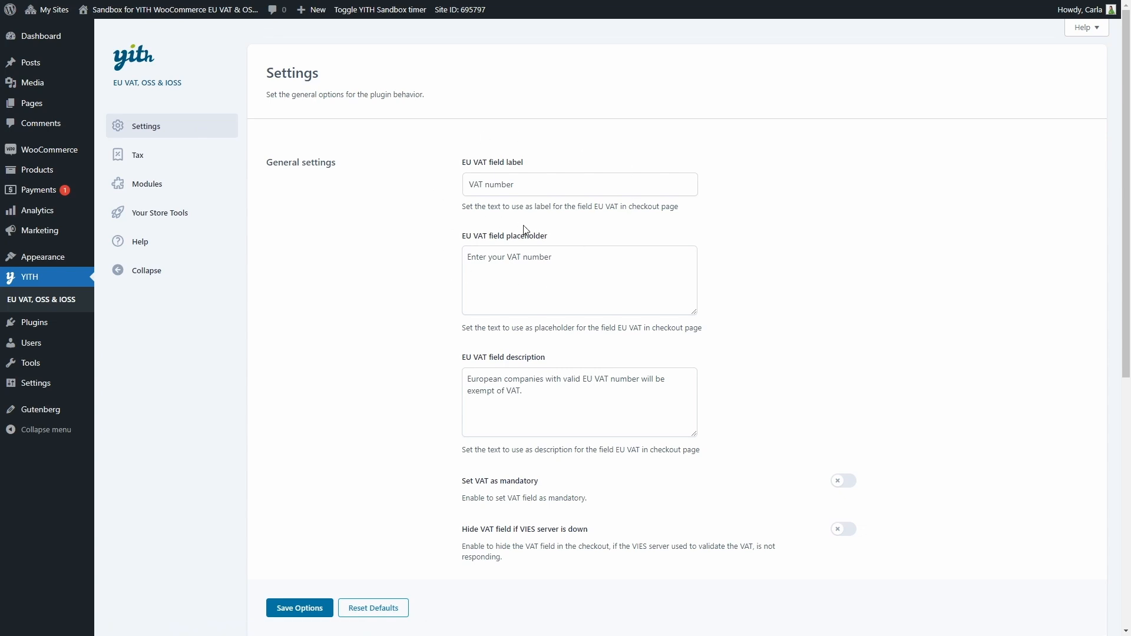
Turn on Set VAT as mandatory, and switch Hide VAT field on then back off.
{"action": "scroll", "coordinate": [523, 229], "scroll_direction": "down", "scroll_amount": 2}
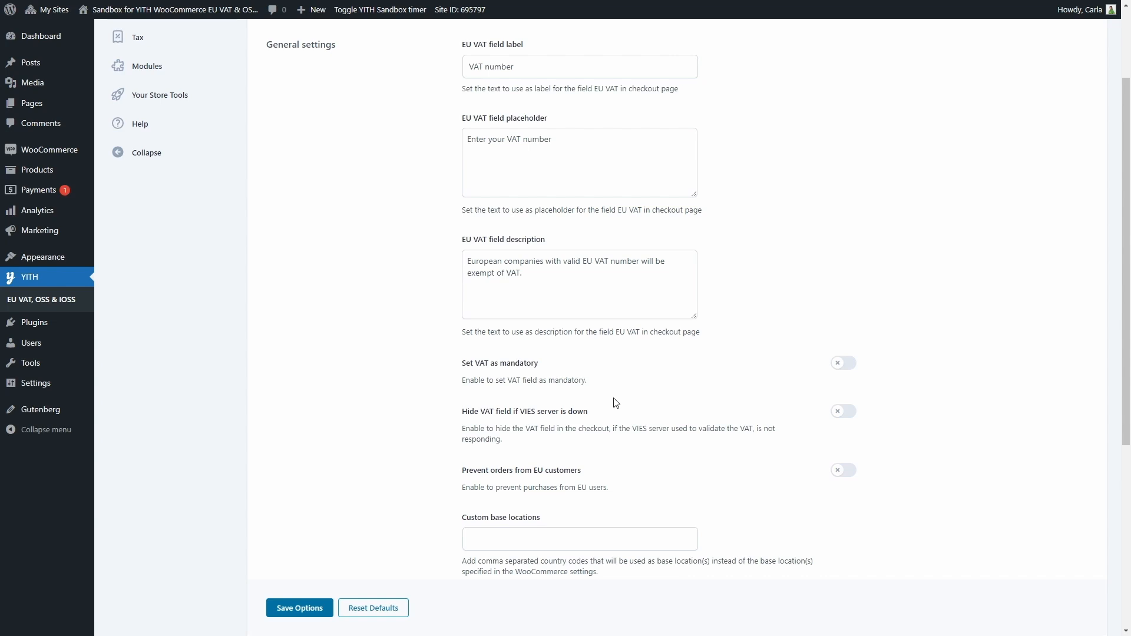
{"action": "left_click", "coordinate": [838, 365]}
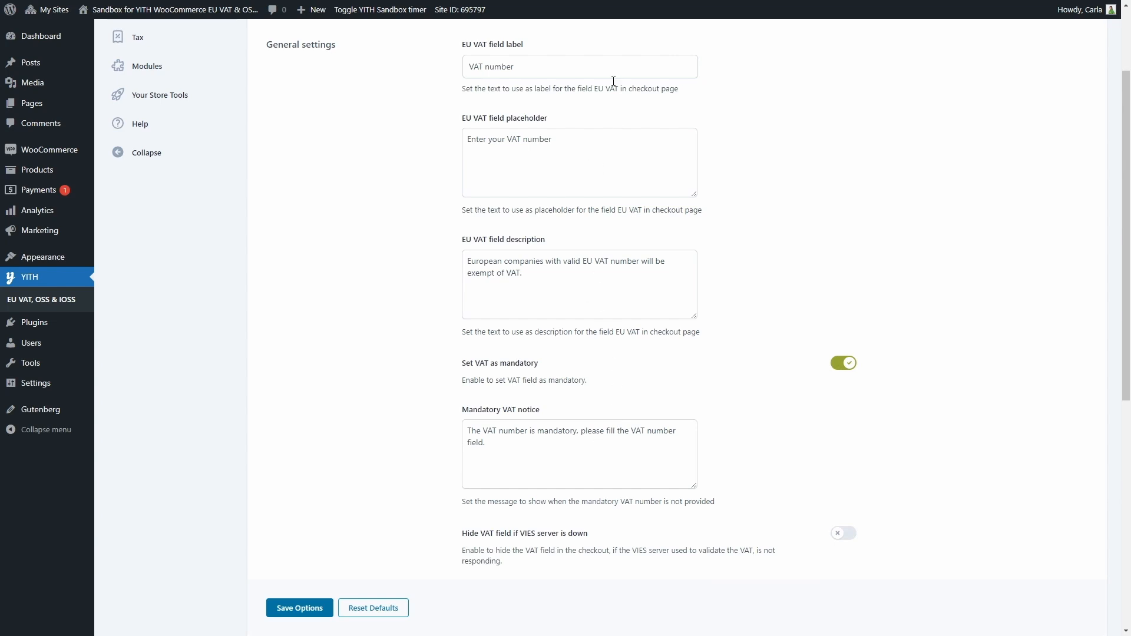
{"action": "scroll", "coordinate": [605, 448], "scroll_direction": "down", "scroll_amount": 4}
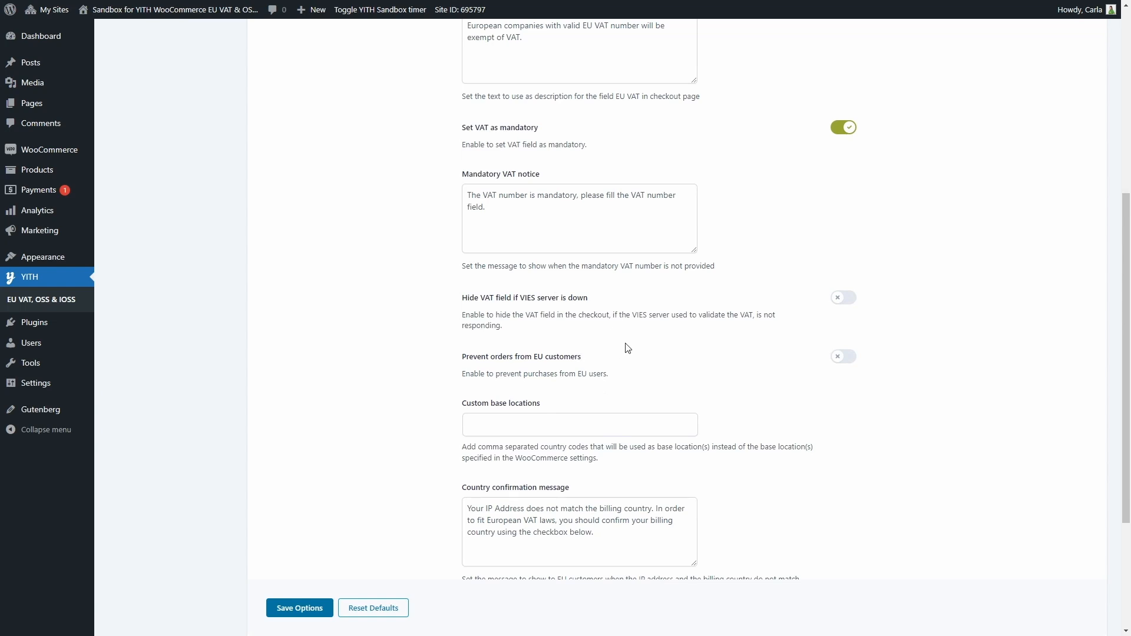
{"action": "left_click", "coordinate": [843, 301]}
{"action": "left_click", "coordinate": [843, 300]}
Switch Prevent orders from EU customers on, then turn it back off.
{"action": "left_click", "coordinate": [839, 361]}
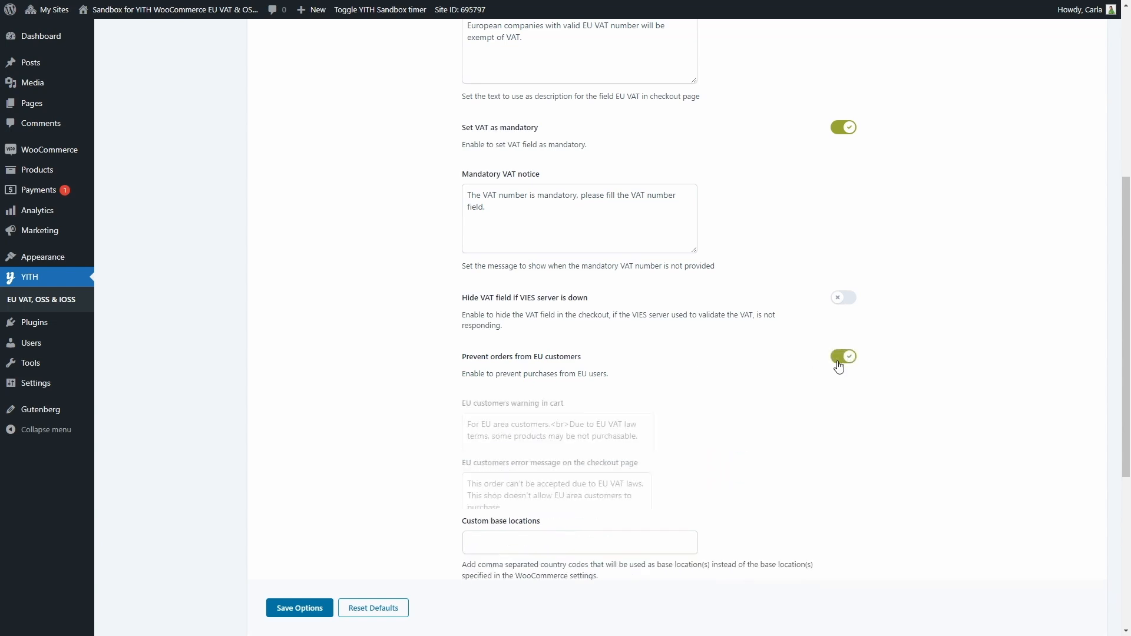
{"action": "scroll", "coordinate": [839, 366], "scroll_direction": "down", "scroll_amount": 3}
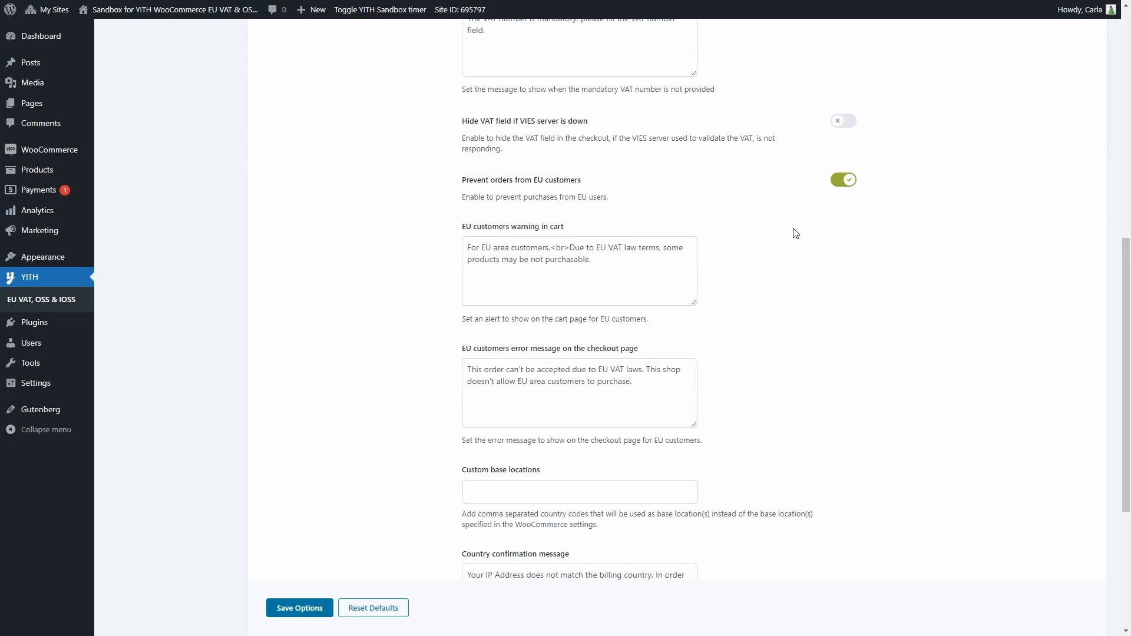
{"action": "left_click", "coordinate": [840, 182]}
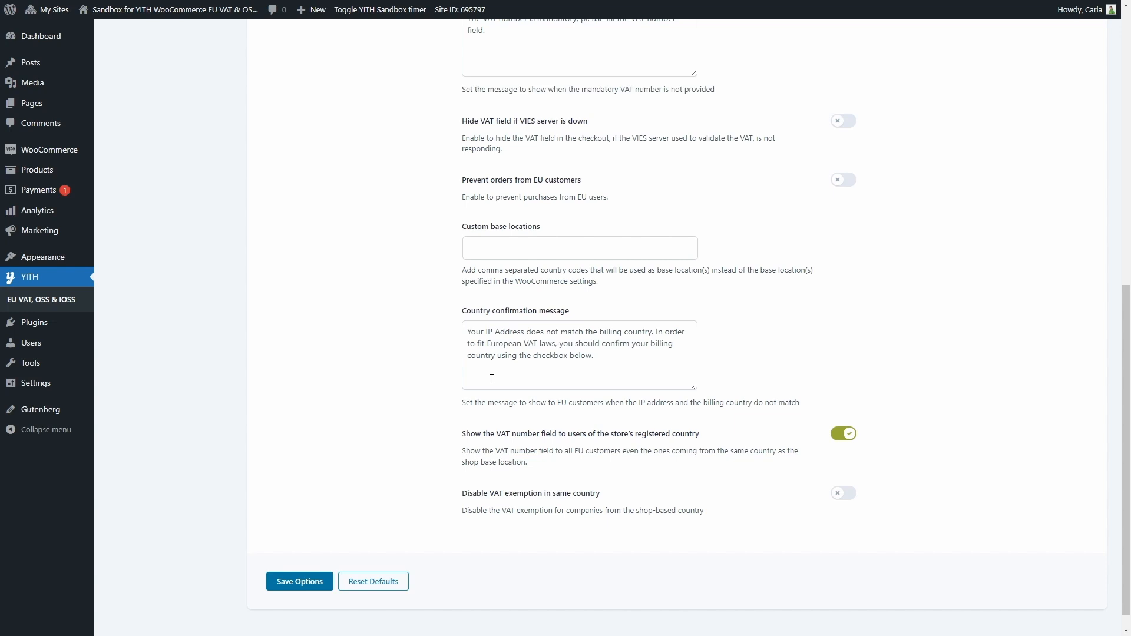
Save the general settings with Save Options at the bottom of the page.
{"action": "scroll", "coordinate": [492, 379], "scroll_direction": "down", "scroll_amount": 1}
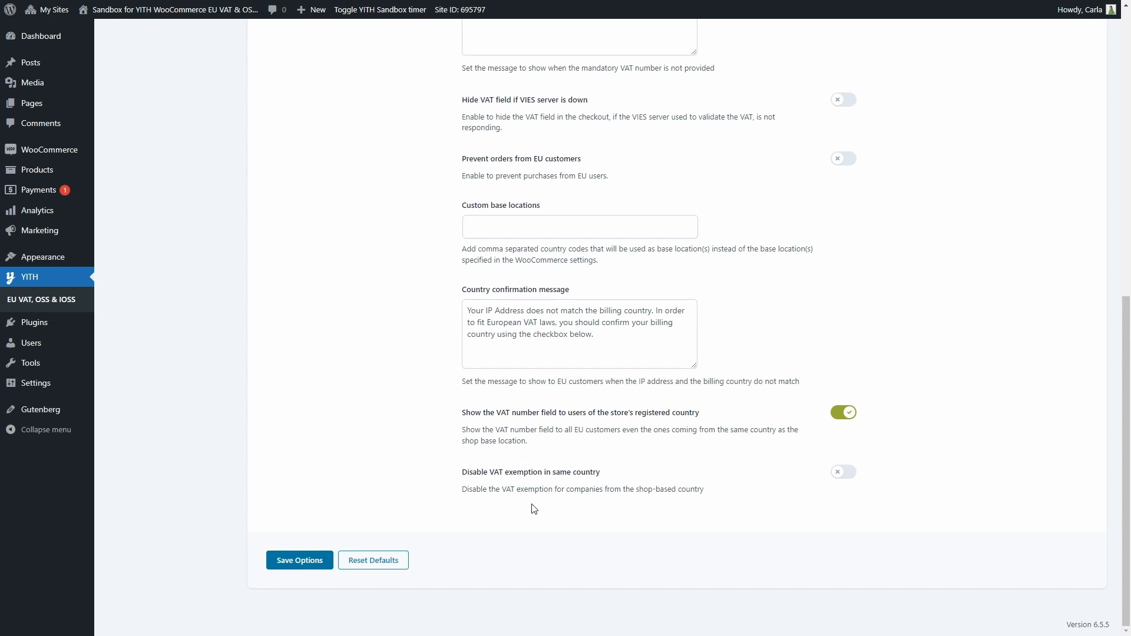
{"action": "left_click", "coordinate": [295, 560]}
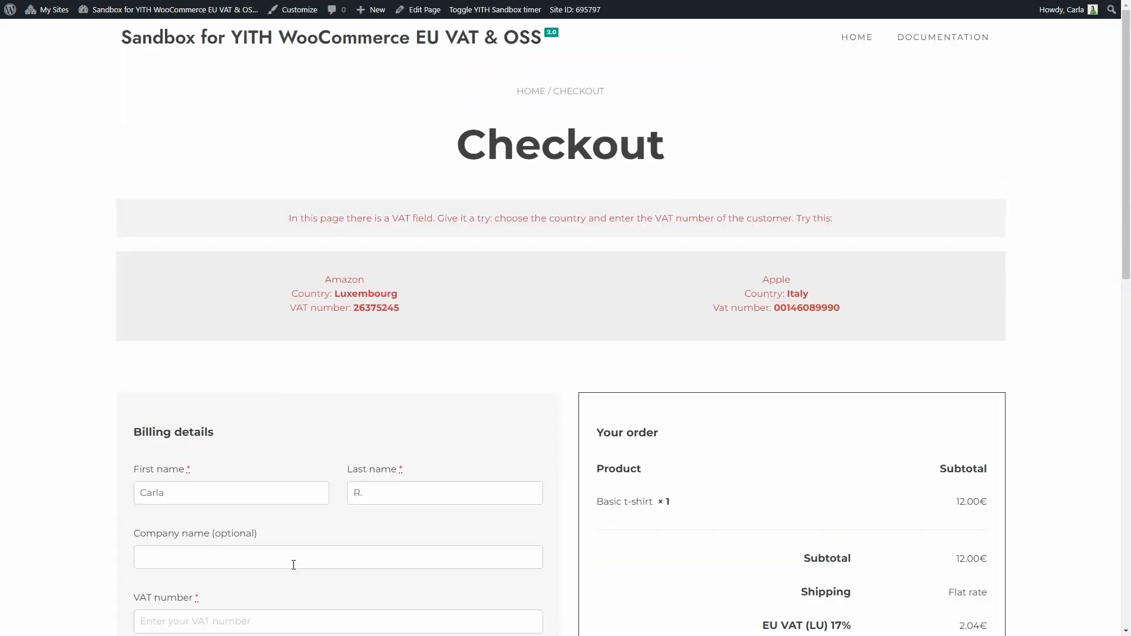
{"action": "scroll", "coordinate": [297, 565], "scroll_direction": "down", "scroll_amount": 5}
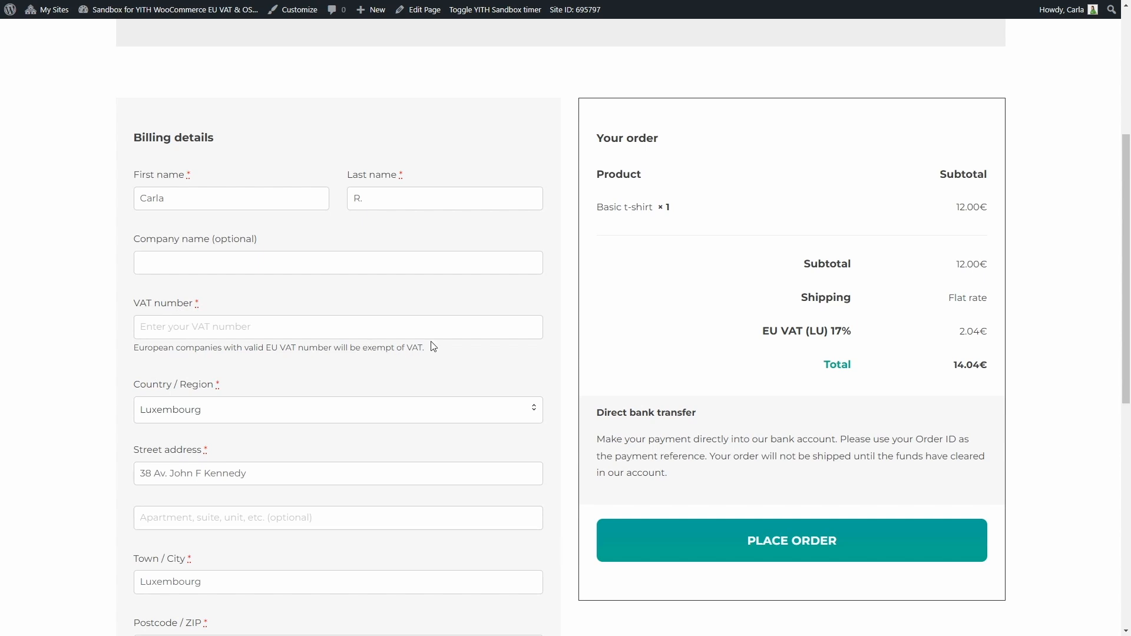
{"action": "left_click", "coordinate": [331, 324]}
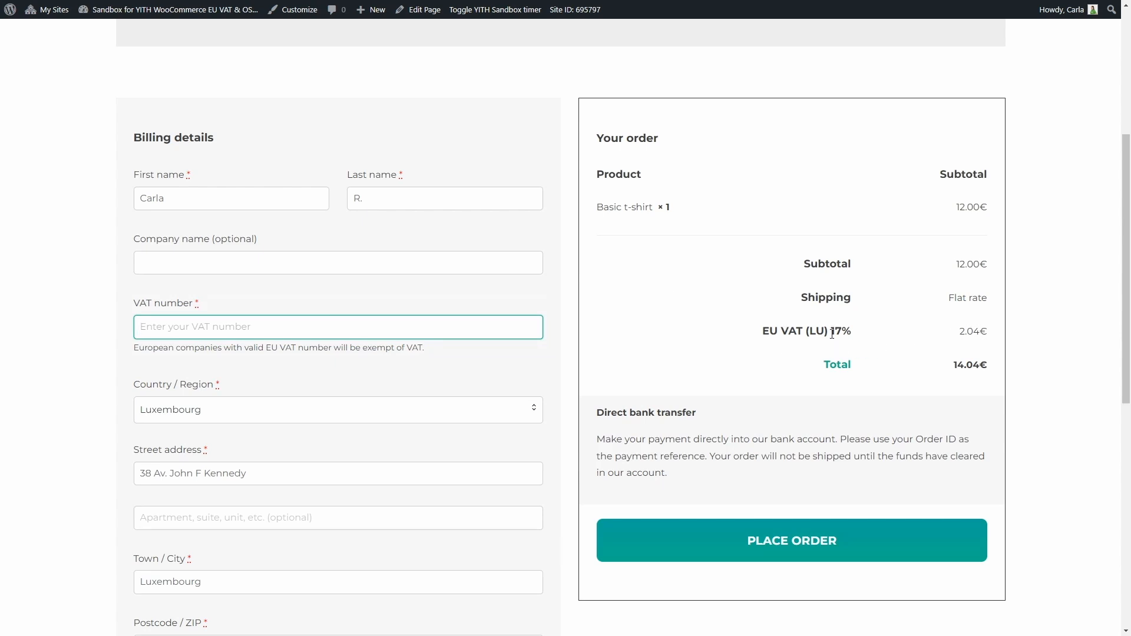
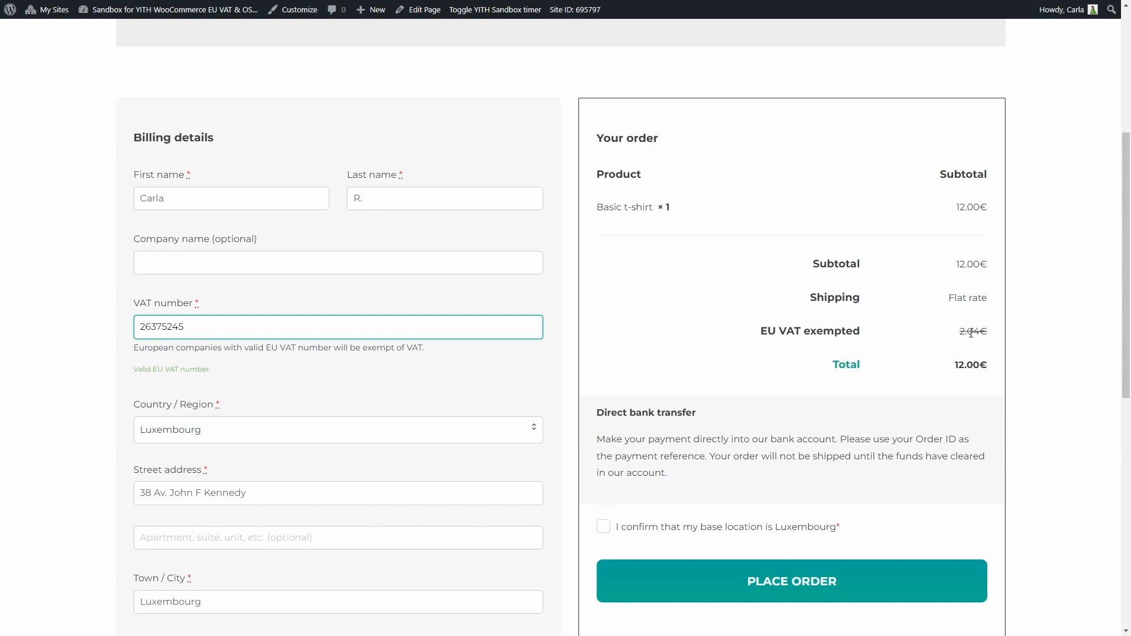
{"action": "key", "text": "ctrl+a"}
{"action": "key", "text": "BackSpace"}
{"action": "left_click", "coordinate": [266, 380]}
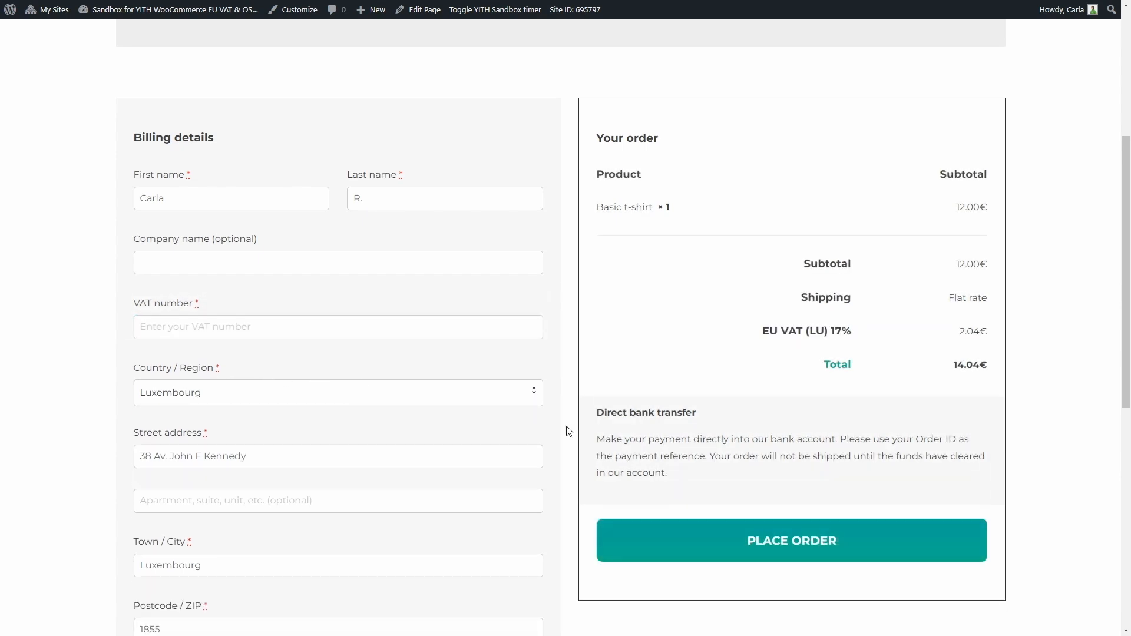
Place the order without a VAT number to see the error, then set billing country to United States.
{"action": "left_click", "coordinate": [764, 541]}
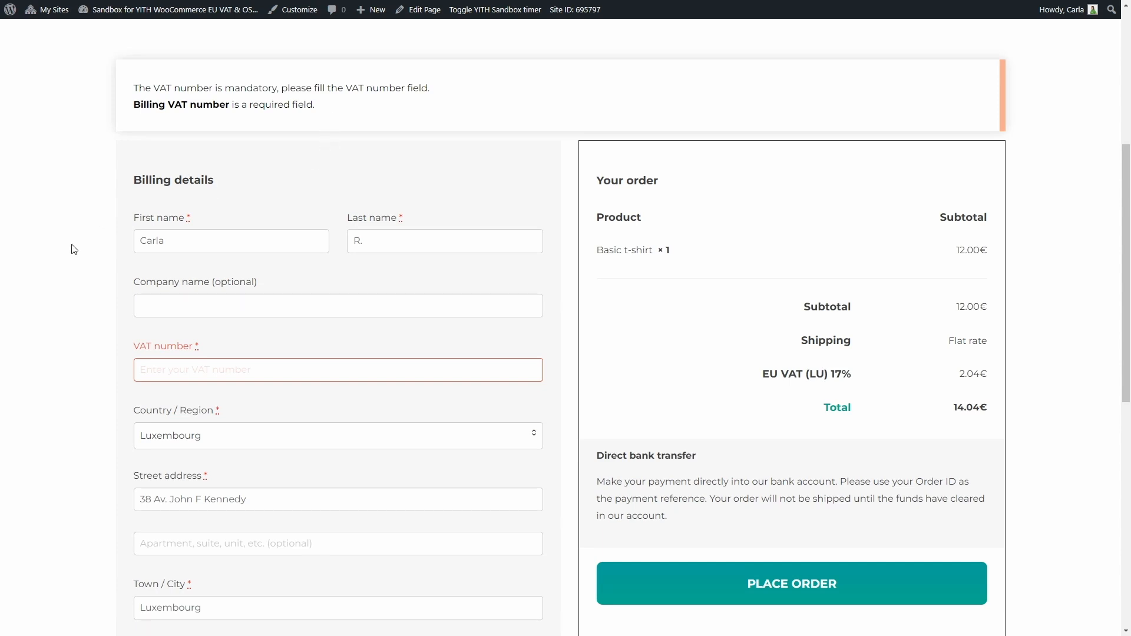
{"action": "left_click", "coordinate": [288, 438]}
{"action": "type", "text": "unite"}
{"action": "left_click", "coordinate": [263, 521]}
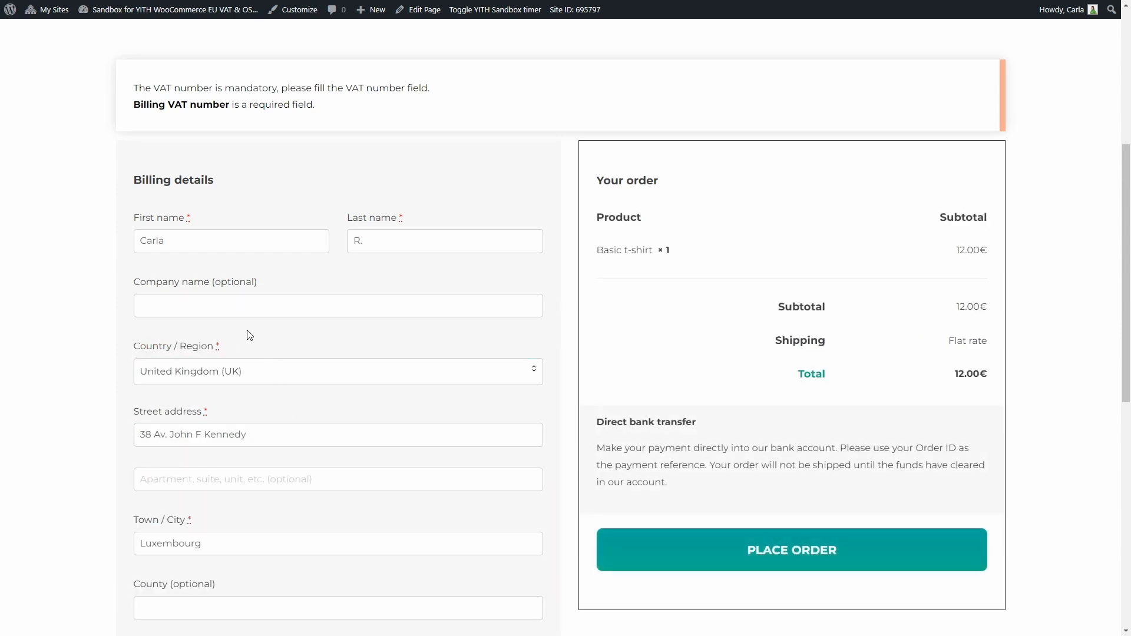
{"action": "left_click", "coordinate": [242, 370]}
{"action": "left_click", "coordinate": [228, 487]}
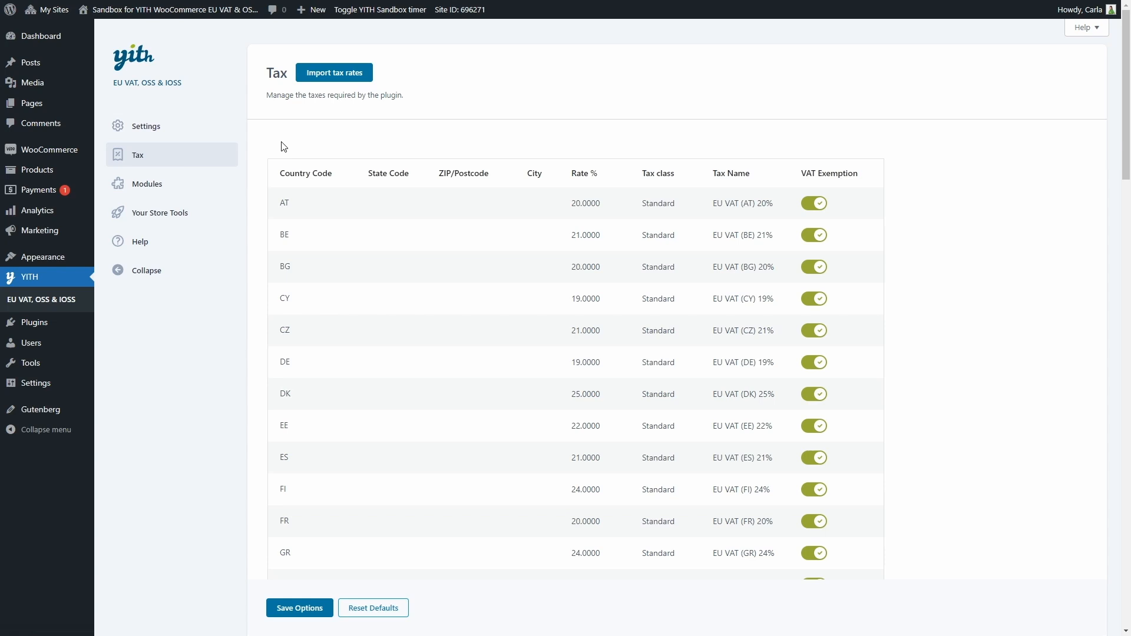
Import the standard EU tax rates into the plugin's tax table.
{"action": "mouse_move", "coordinate": [68, 153]}
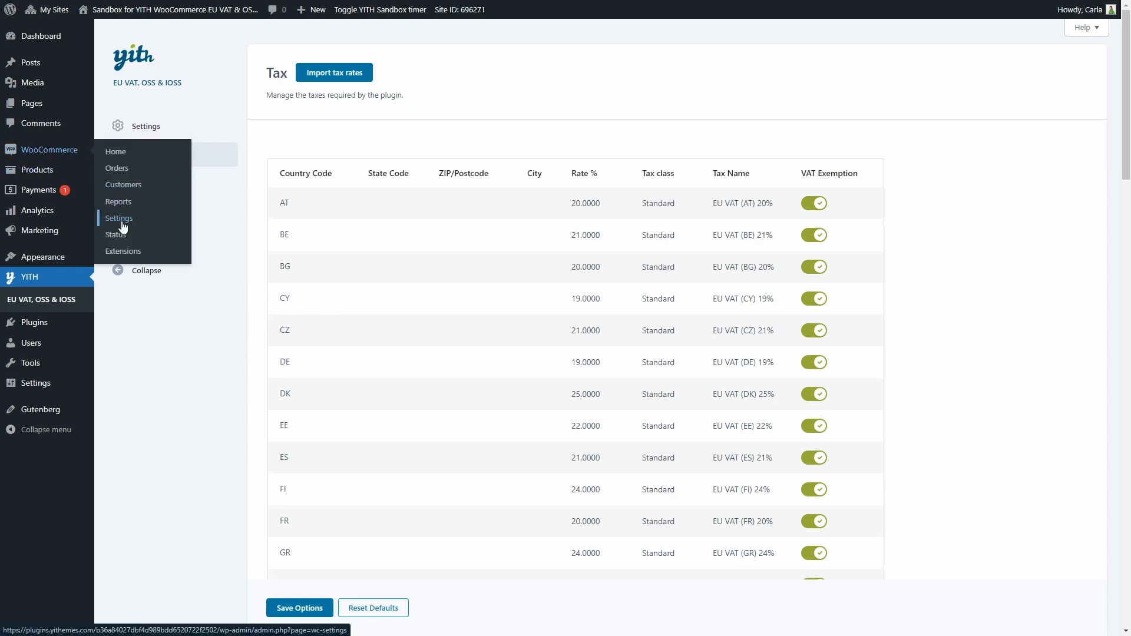
{"action": "left_click", "coordinate": [333, 83]}
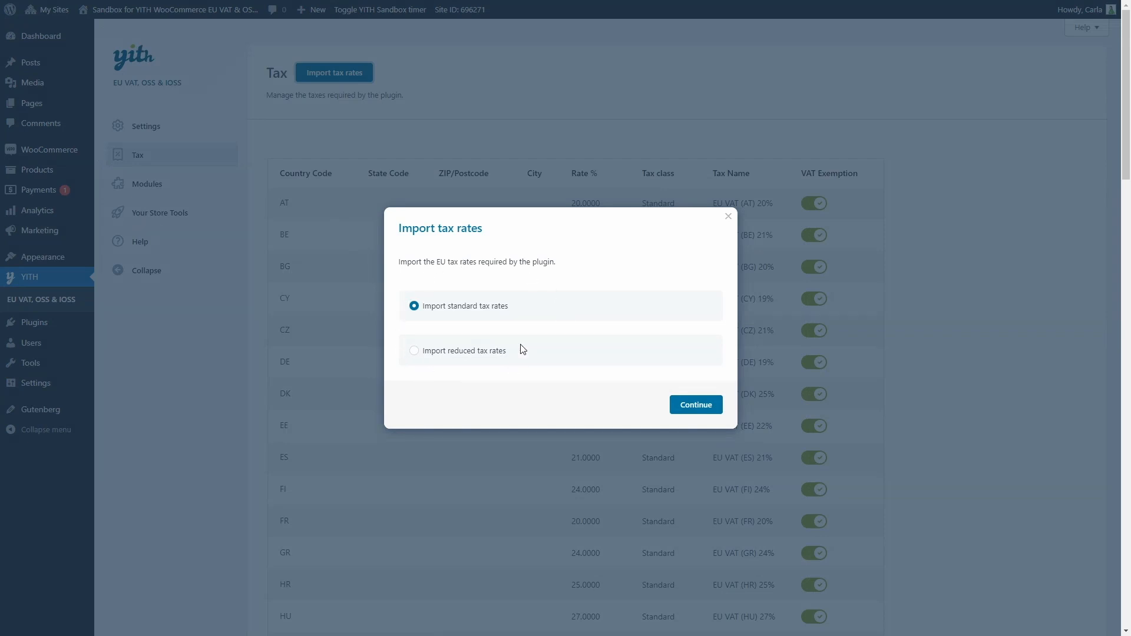
{"action": "left_click", "coordinate": [678, 407]}
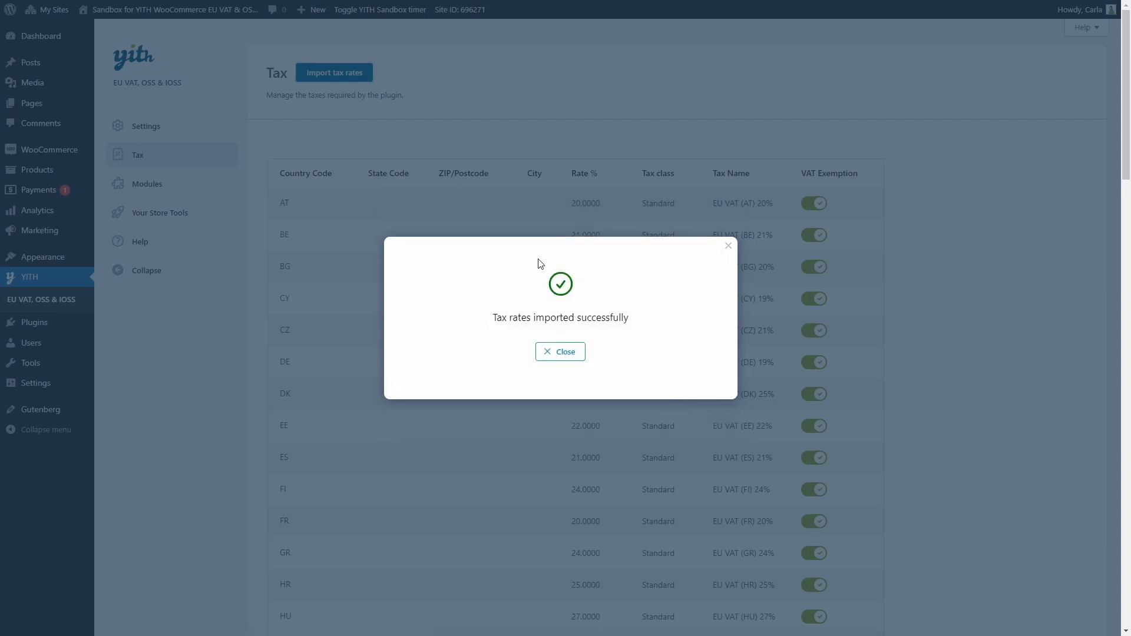
Dismiss the import message, toggle AT's VAT exemption off and back on, and save the rates.
{"action": "left_click", "coordinate": [563, 352]}
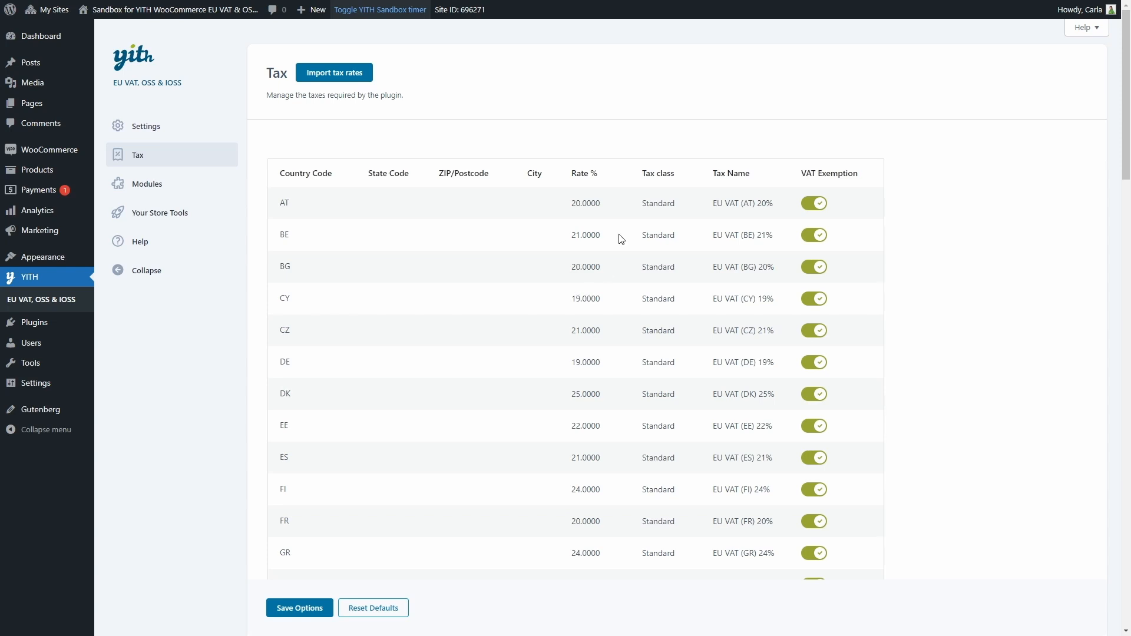
{"action": "scroll", "coordinate": [646, 341], "scroll_direction": "down", "scroll_amount": 13}
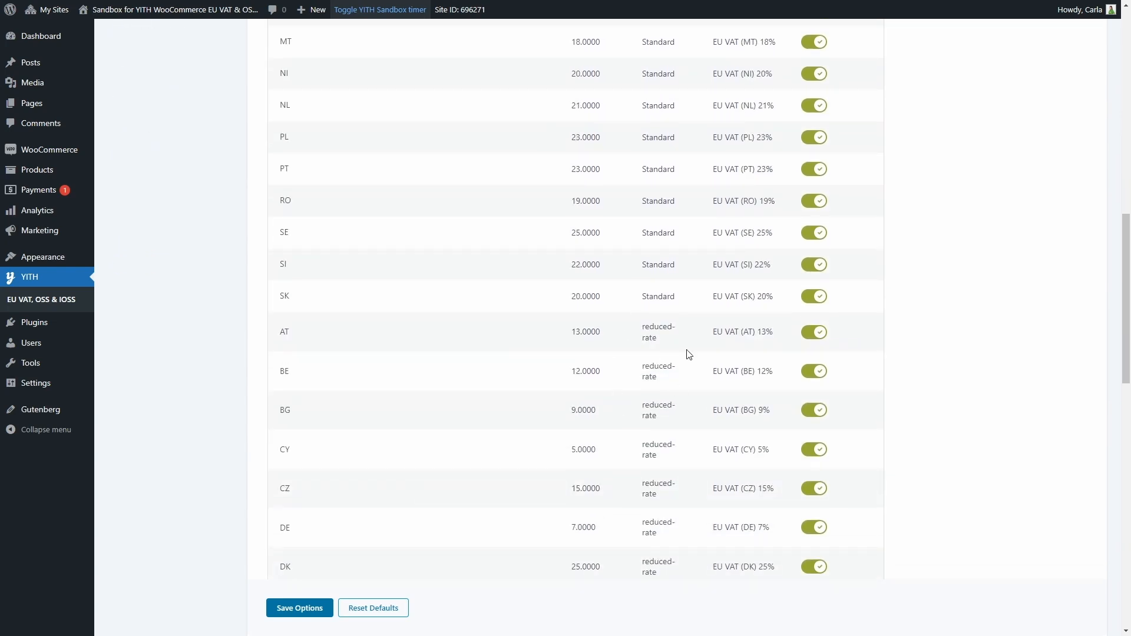
{"action": "scroll", "coordinate": [684, 352], "scroll_direction": "up", "scroll_amount": 14}
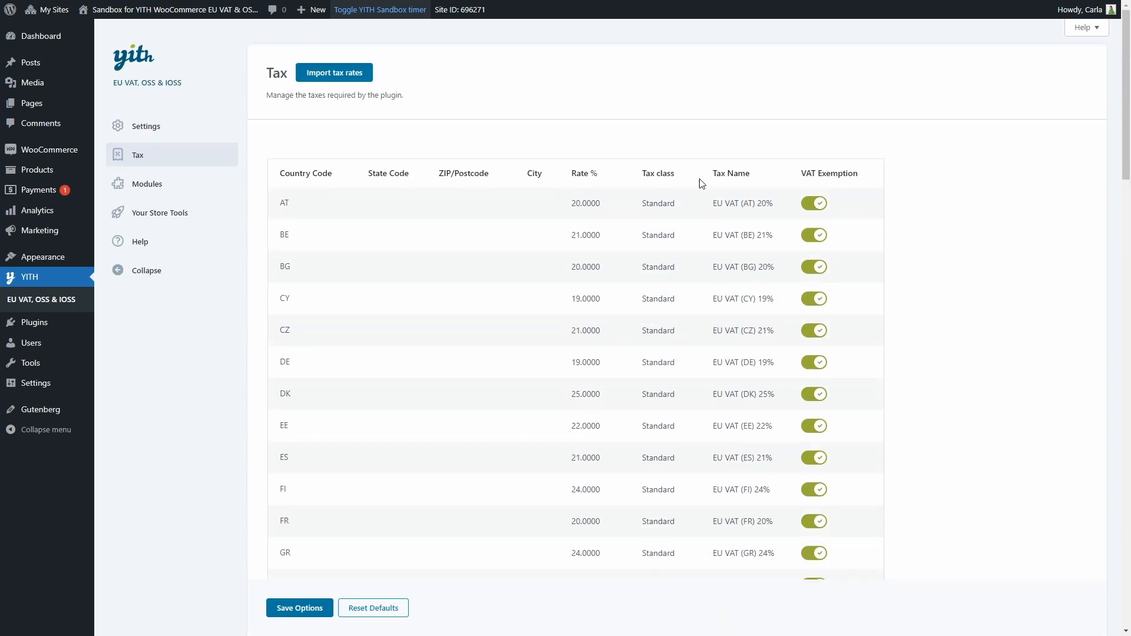
{"action": "left_click", "coordinate": [813, 204]}
{"action": "left_click", "coordinate": [813, 203]}
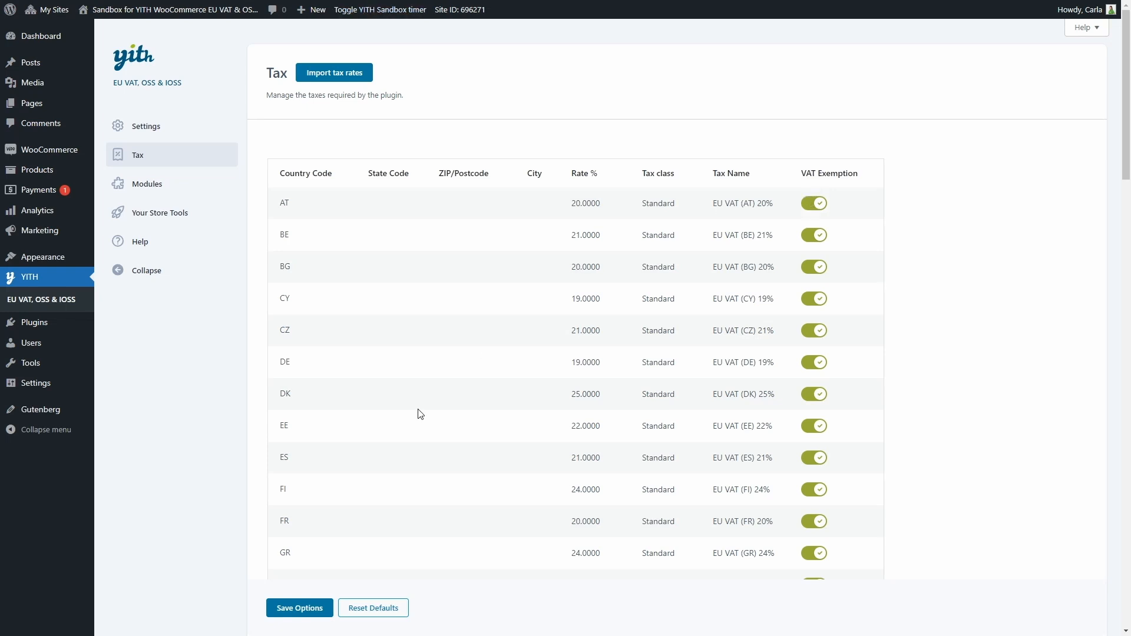
{"action": "left_click", "coordinate": [298, 608]}
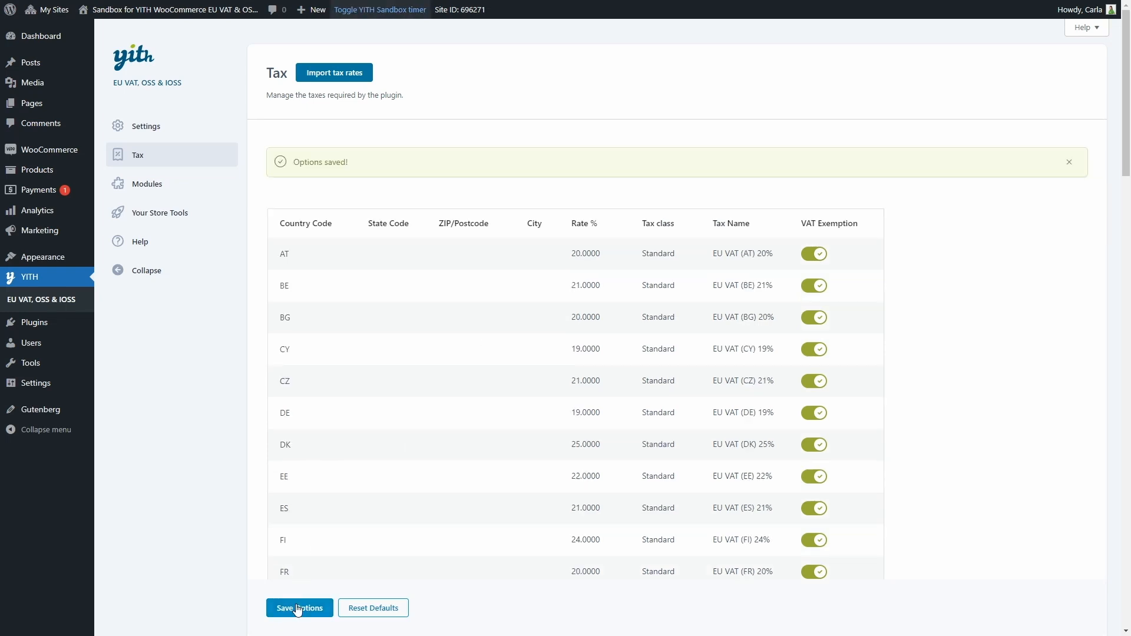
On the Modules page, switch on Enable module for both the OSS and IOSS cards.
{"action": "left_click", "coordinate": [172, 191]}
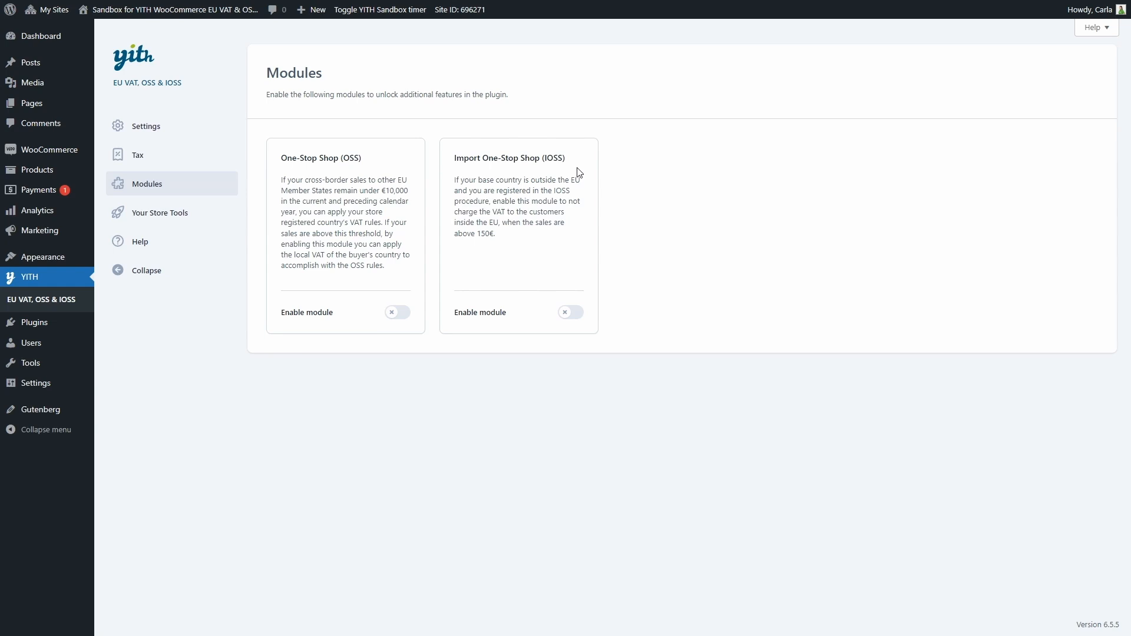
{"action": "left_click", "coordinate": [398, 313]}
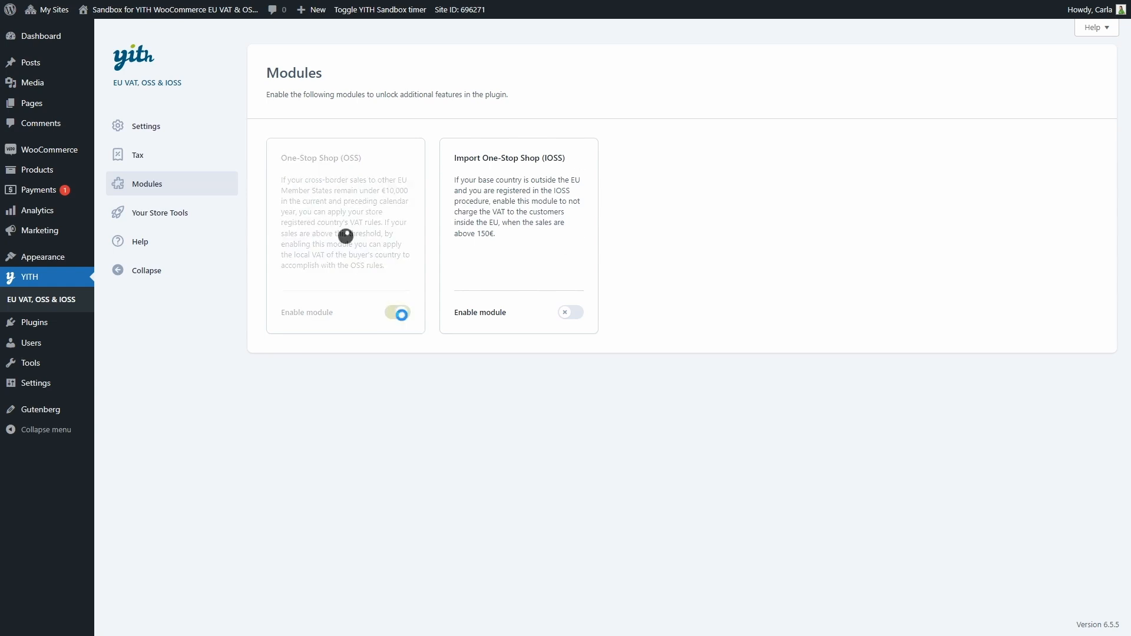
{"action": "left_click", "coordinate": [568, 312]}
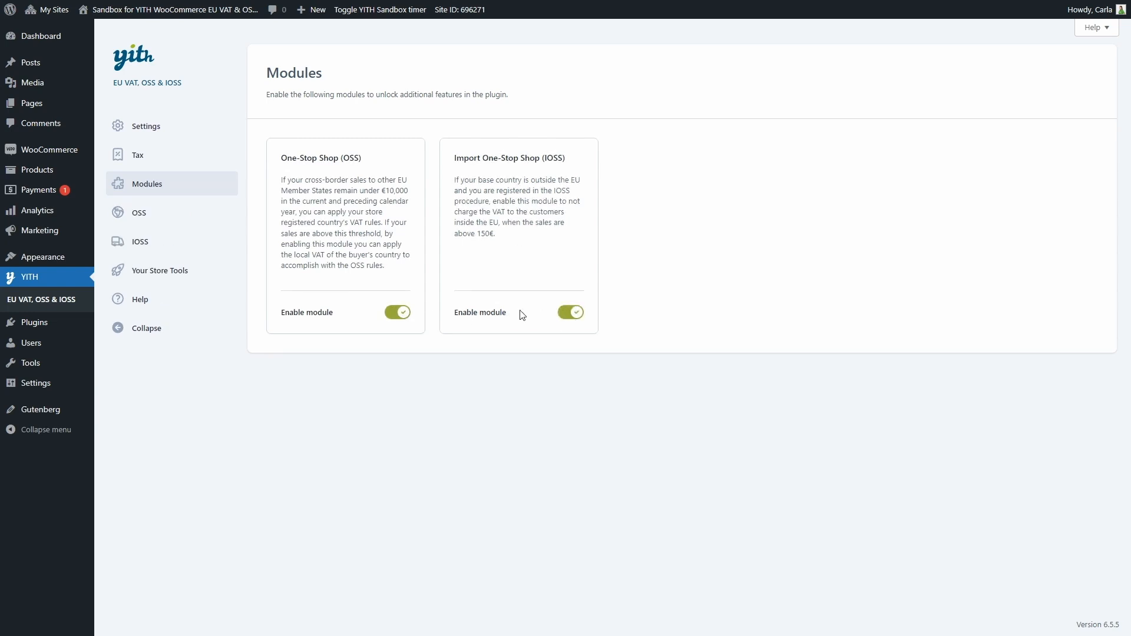
Enable Force OSS procedure and Monitor OSS threshold, group By country, save, and view the report.
{"action": "left_click", "coordinate": [152, 218]}
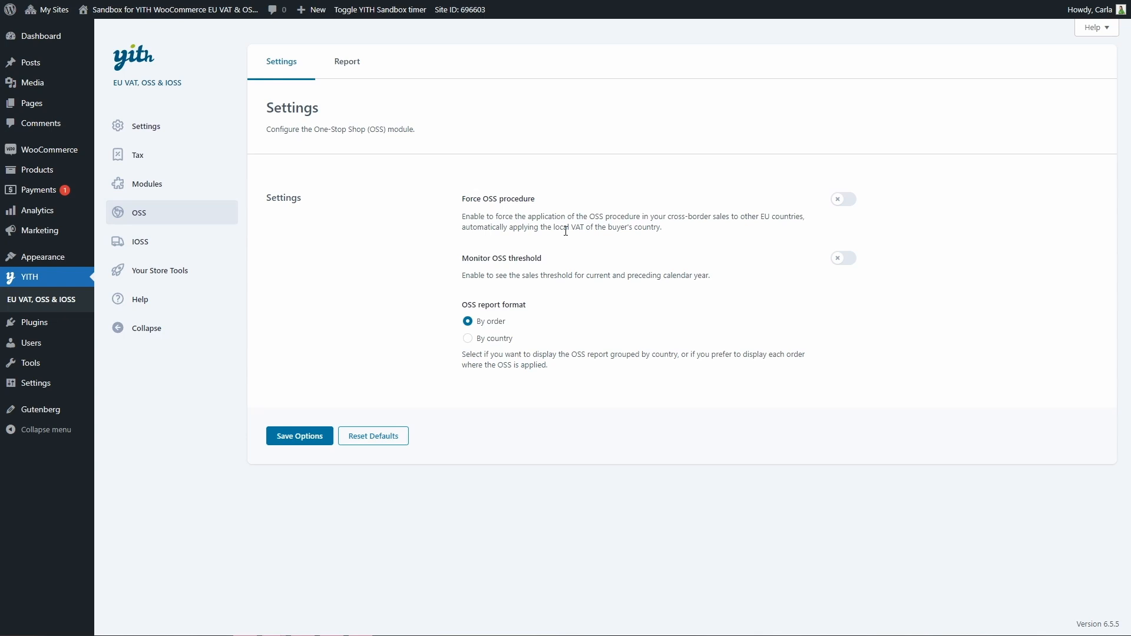
{"action": "left_click", "coordinate": [836, 201]}
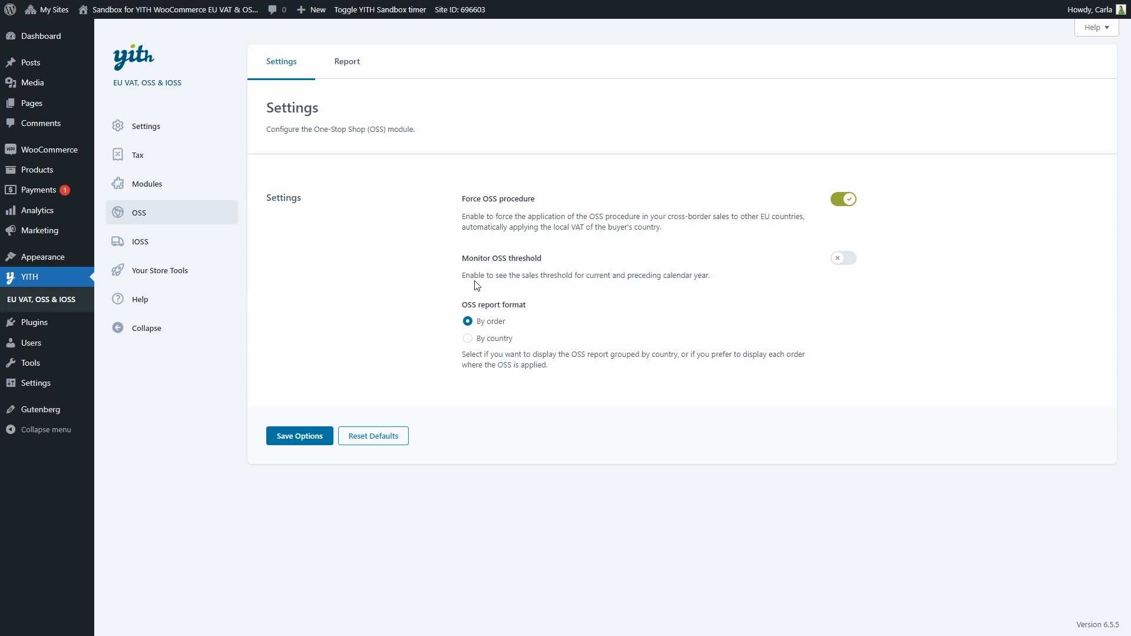
{"action": "left_click", "coordinate": [836, 264]}
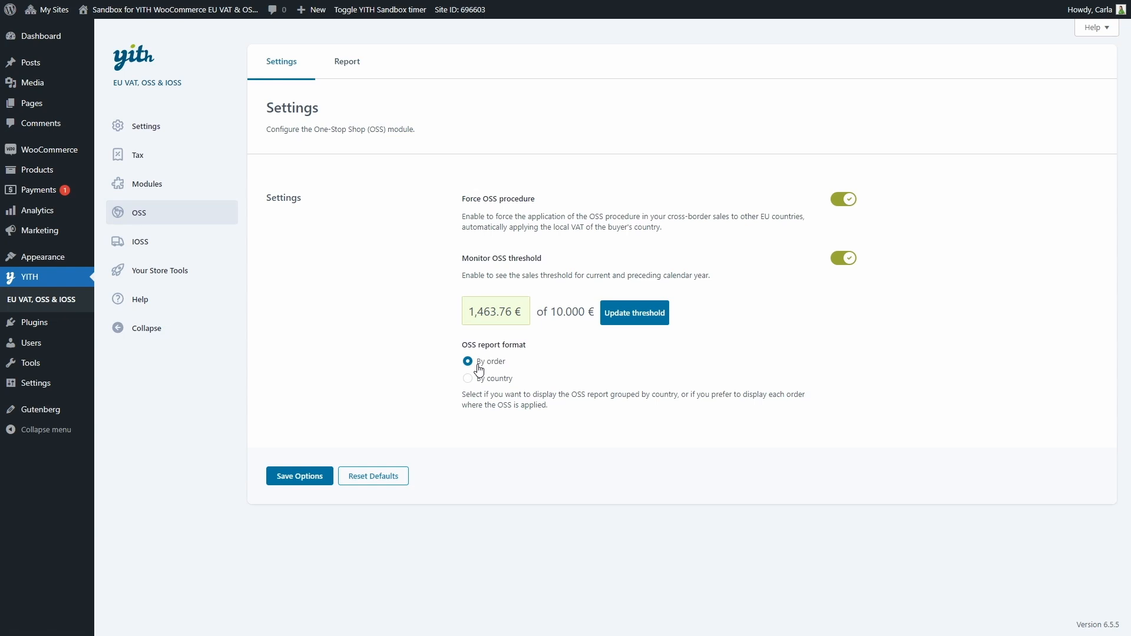
{"action": "left_click", "coordinate": [469, 380]}
{"action": "left_click", "coordinate": [303, 476]}
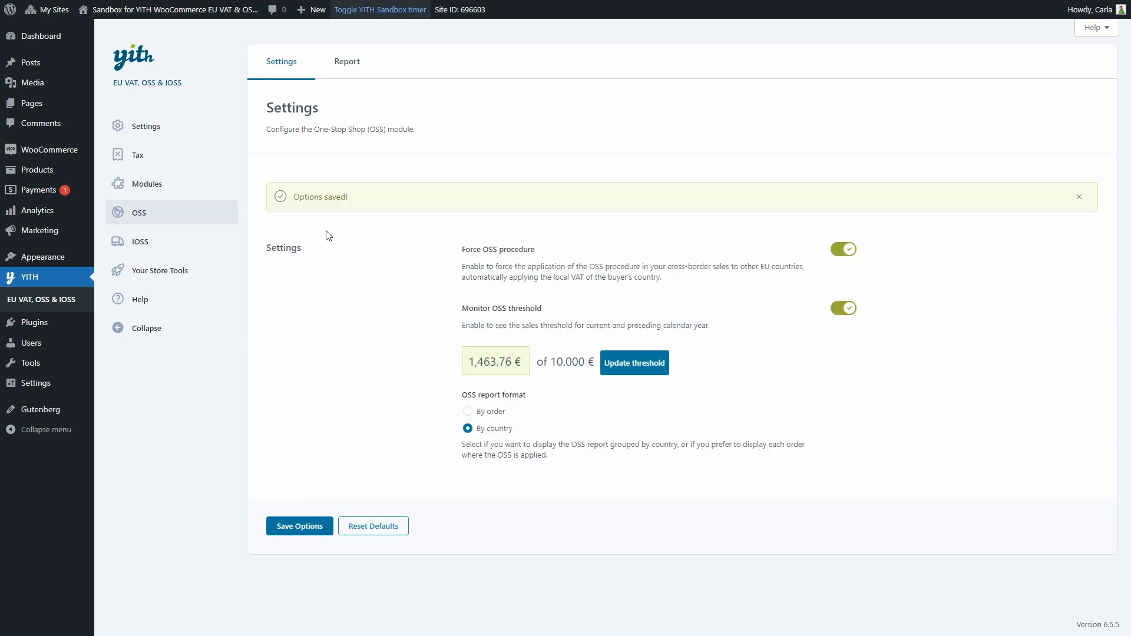
{"action": "left_click", "coordinate": [347, 63]}
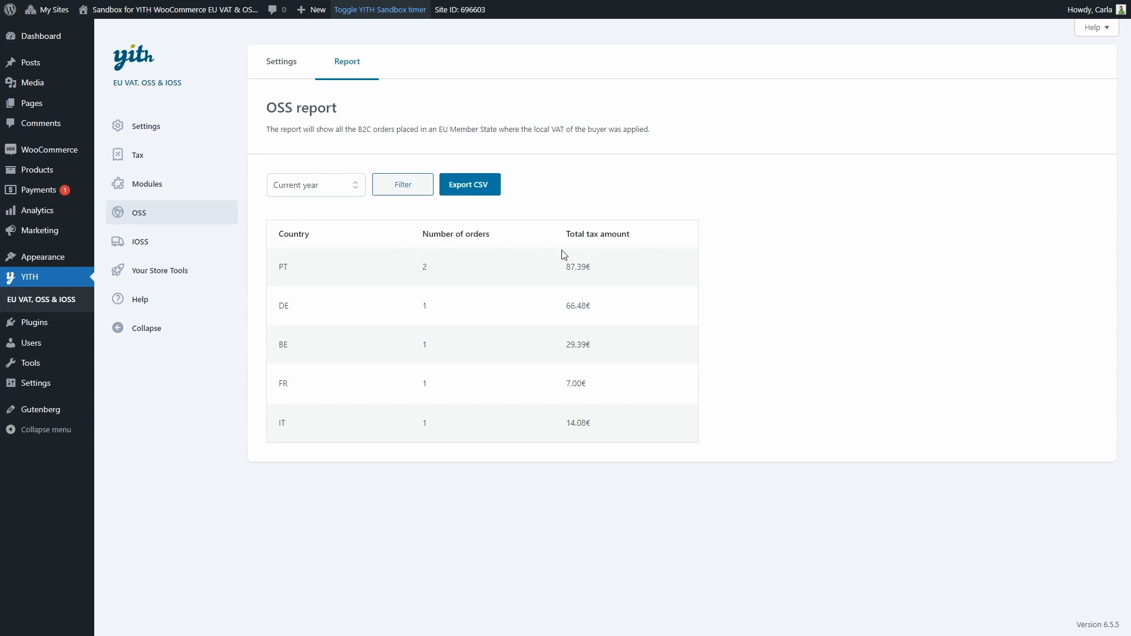
Set the OSS report period to Custom and export the report as CSV.
{"action": "left_click", "coordinate": [343, 188]}
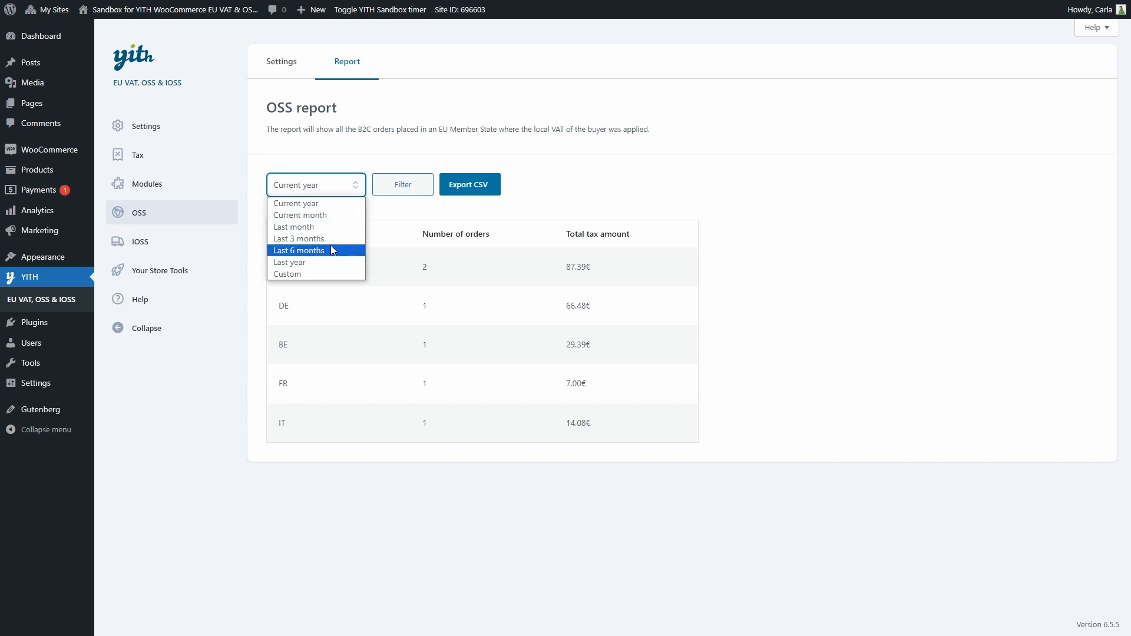
{"action": "left_click", "coordinate": [328, 275]}
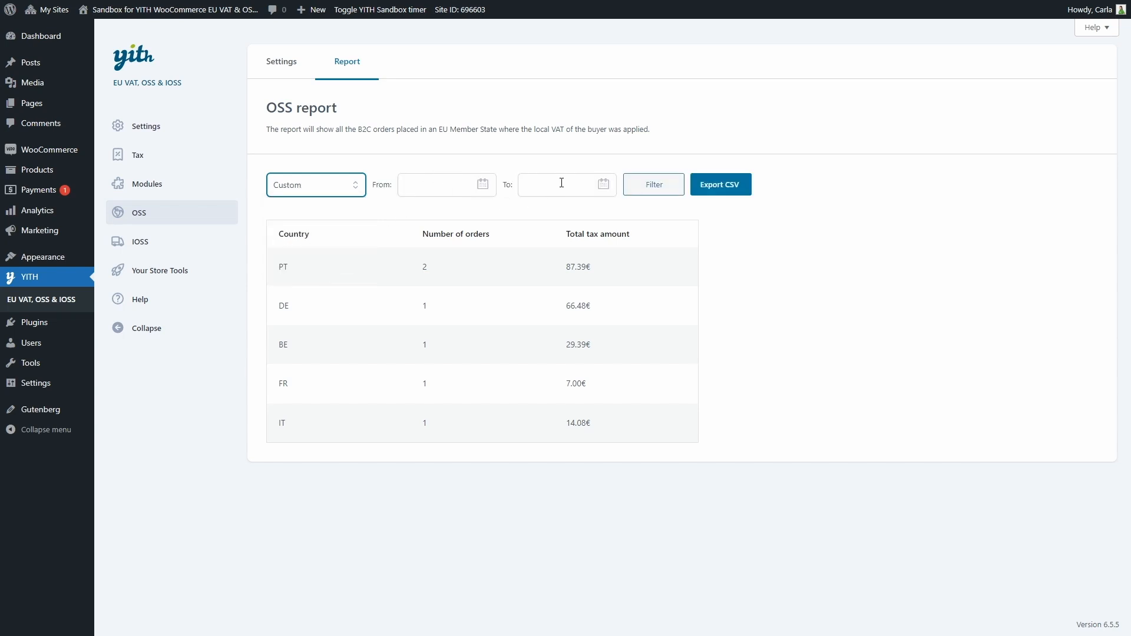
{"action": "left_click", "coordinate": [724, 191]}
Set the OSS report format to By order, save, review the report, then open IOSS settings.
{"action": "left_click", "coordinate": [268, 70]}
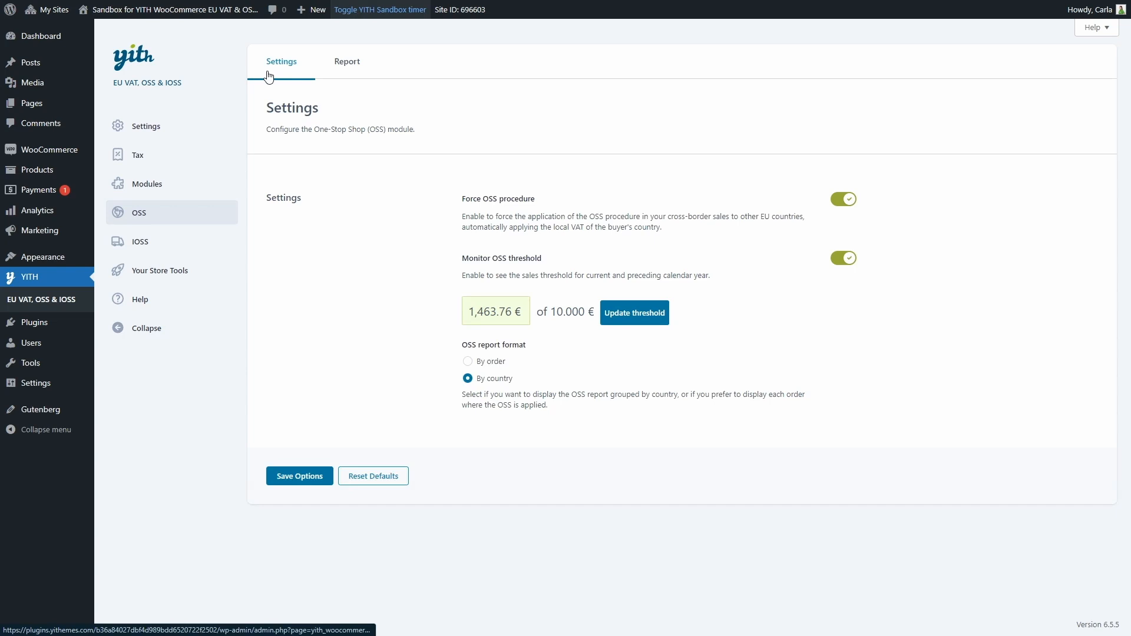
{"action": "left_click", "coordinate": [468, 362]}
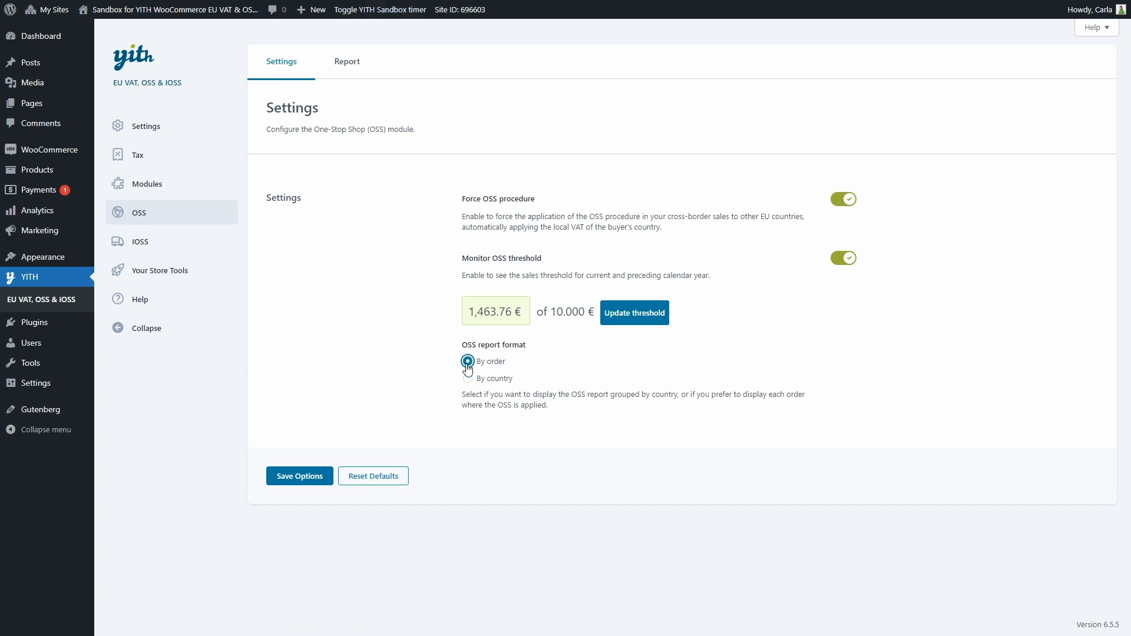
{"action": "left_click", "coordinate": [286, 476]}
{"action": "left_click", "coordinate": [348, 74]}
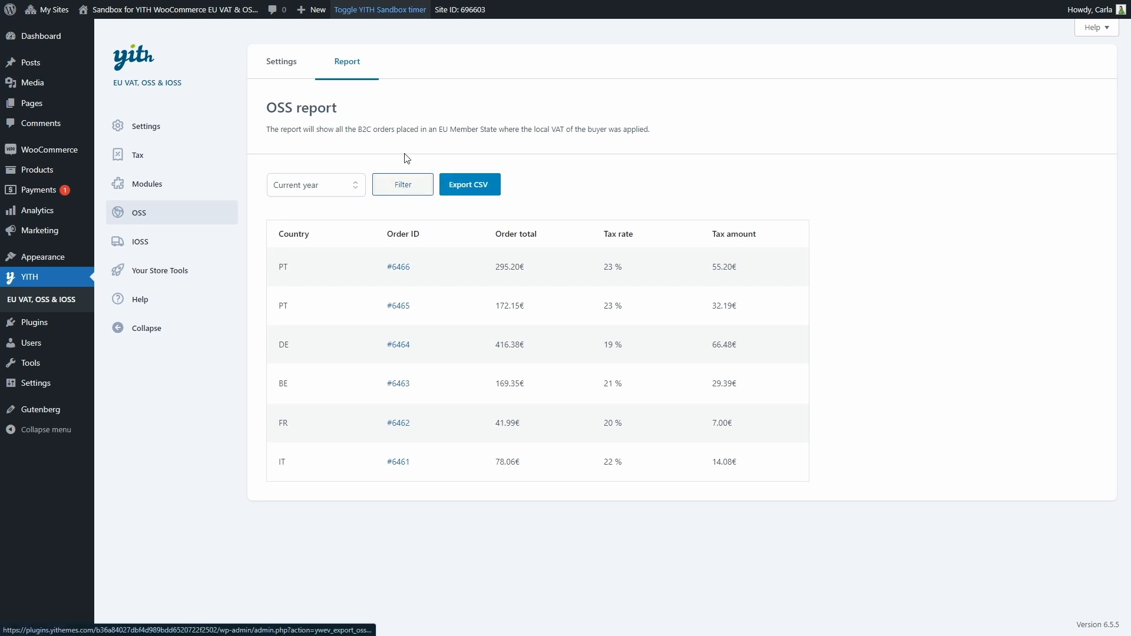
{"action": "left_click", "coordinate": [153, 247]}
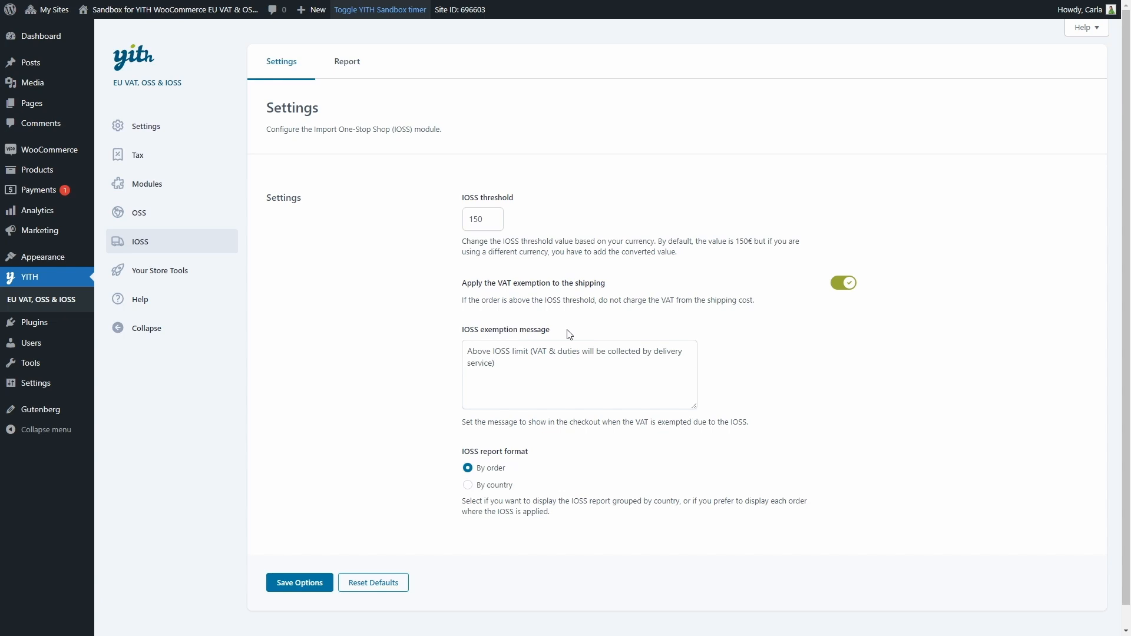
Save the IOSS report format as By country and view the PT, BE, FR, IT totals.
{"action": "scroll", "coordinate": [569, 334], "scroll_direction": "down", "scroll_amount": 1}
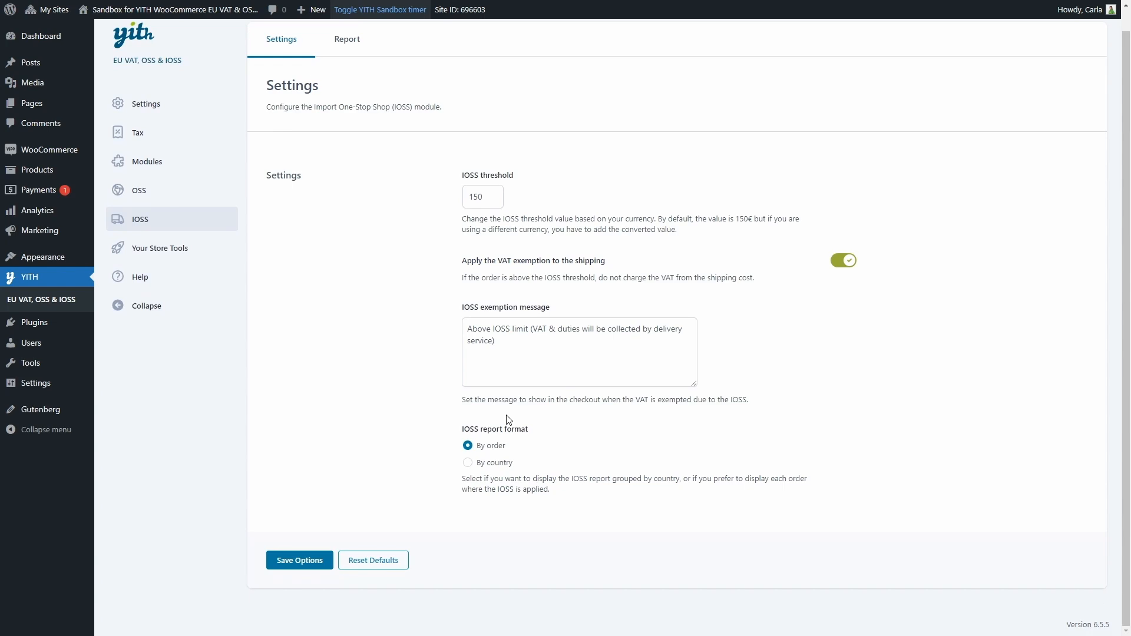
{"action": "left_click", "coordinate": [471, 464]}
{"action": "left_click", "coordinate": [277, 567]}
{"action": "left_click", "coordinate": [346, 78]}
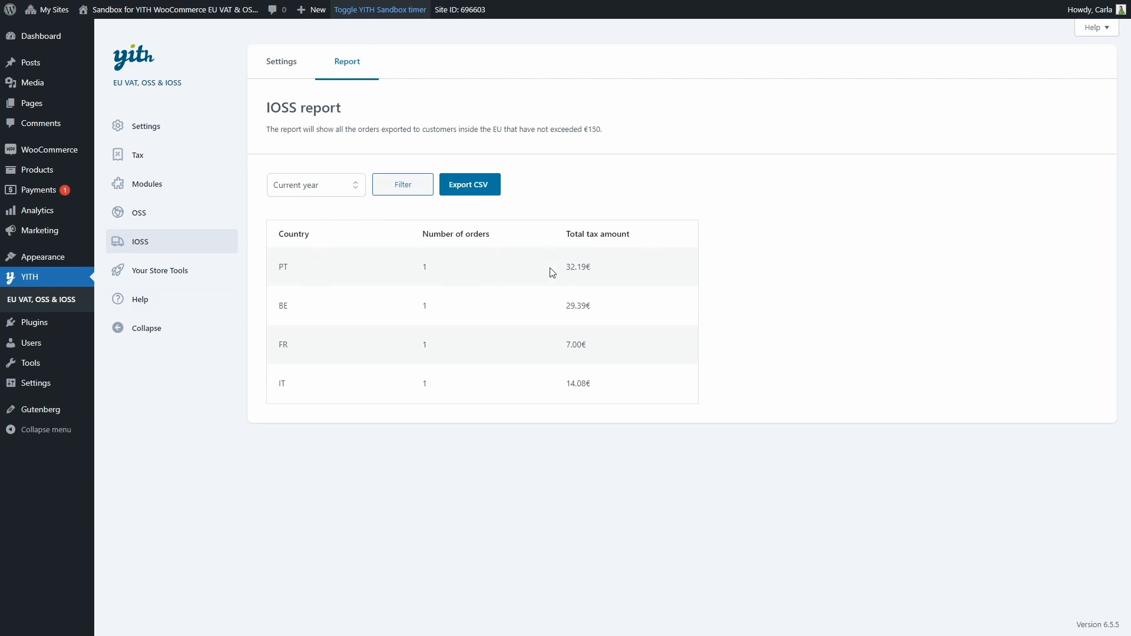
Keep the period at Current year, save the IOSS report as By order, and view it.
{"action": "left_click", "coordinate": [298, 187]}
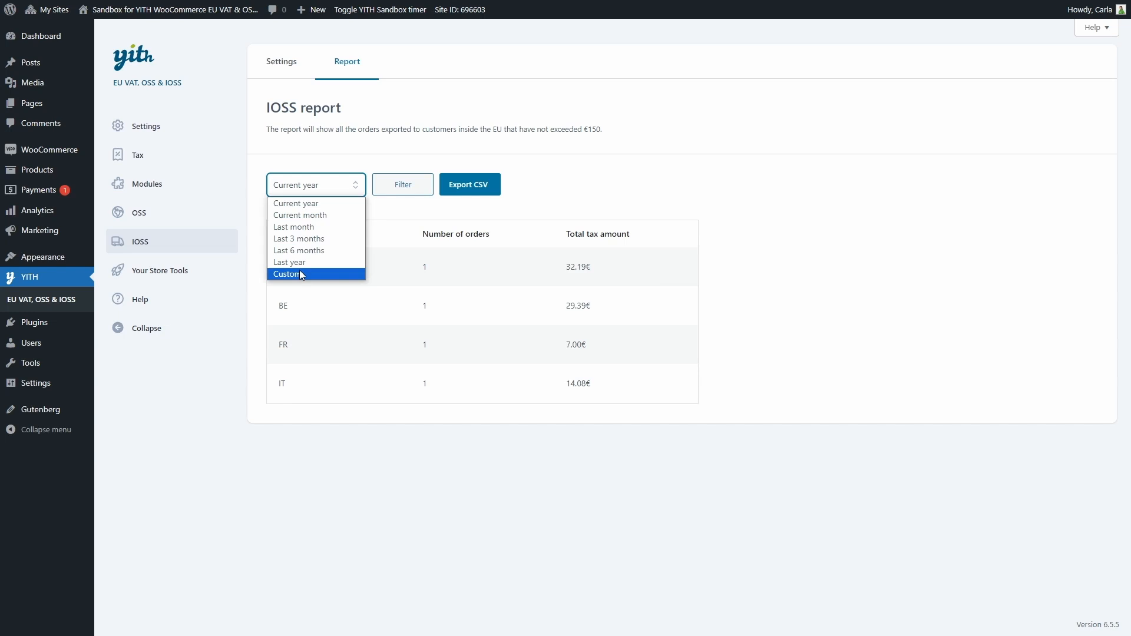
{"action": "left_click", "coordinate": [307, 189]}
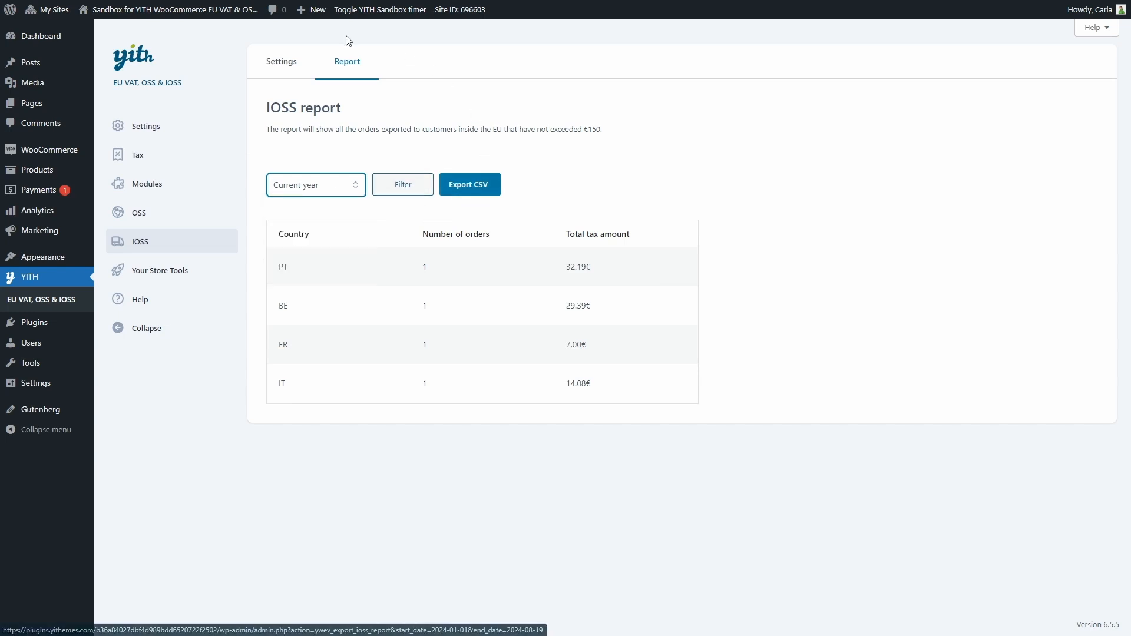
{"action": "left_click", "coordinate": [276, 66]}
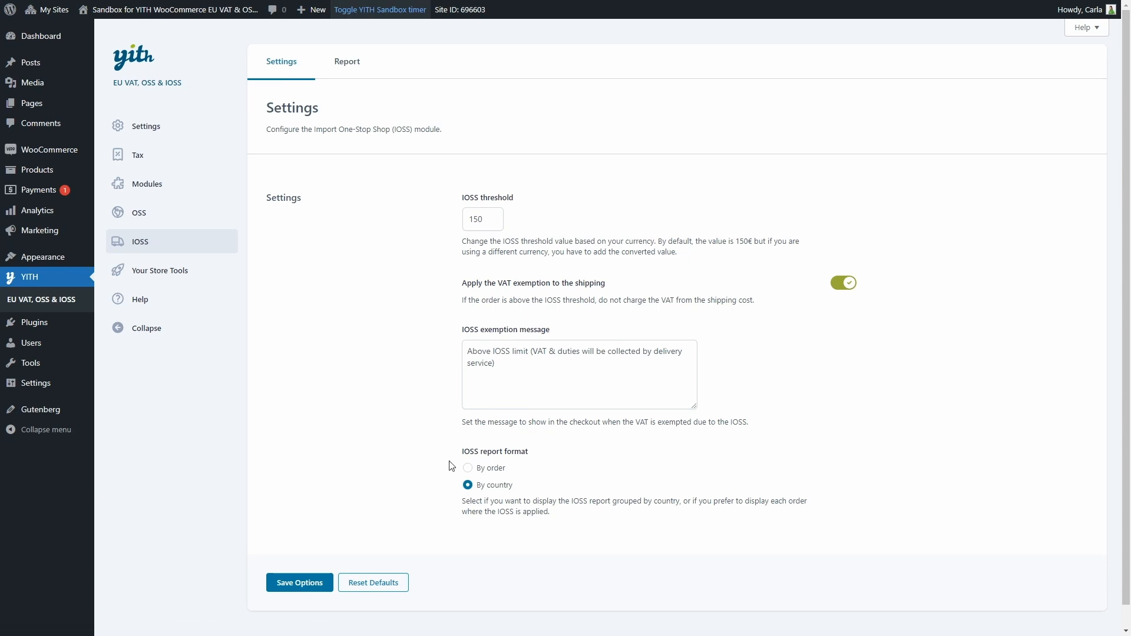
{"action": "left_click", "coordinate": [467, 468]}
{"action": "left_click", "coordinate": [304, 580]}
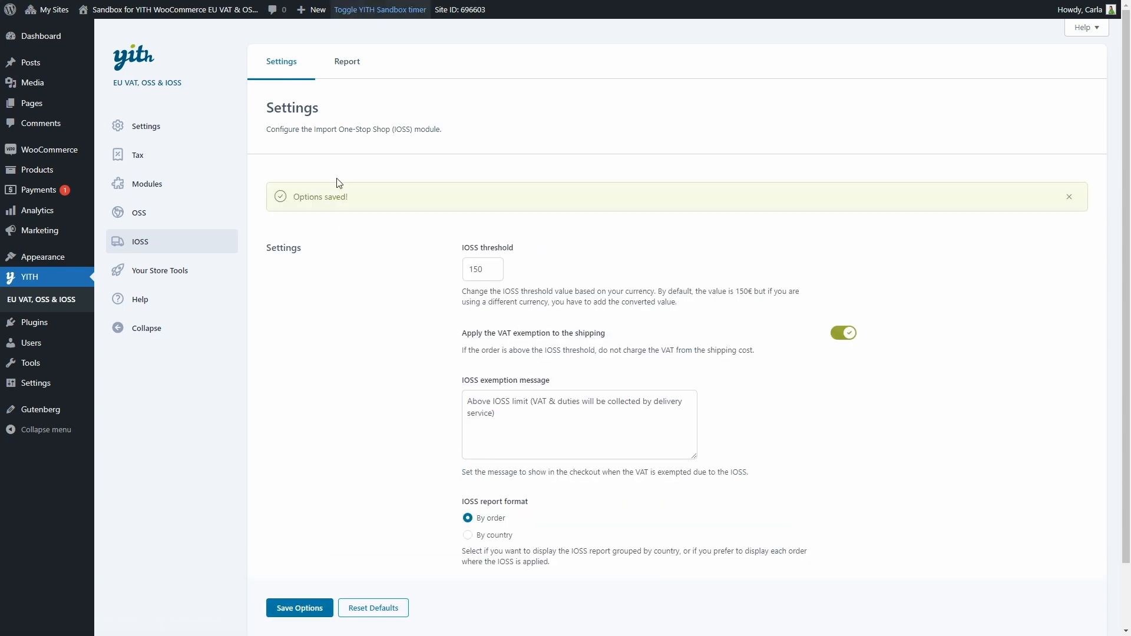
{"action": "left_click", "coordinate": [344, 69]}
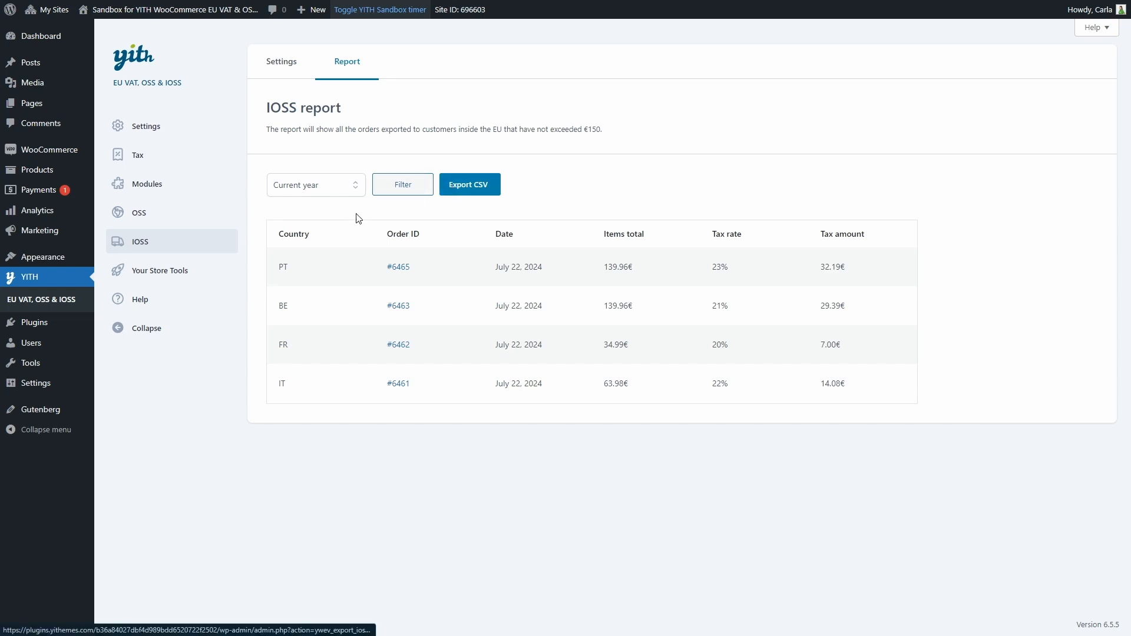
Go from Your Store Tools to the plugin's Help page with documentation and FAQs.
{"action": "left_click", "coordinate": [200, 273]}
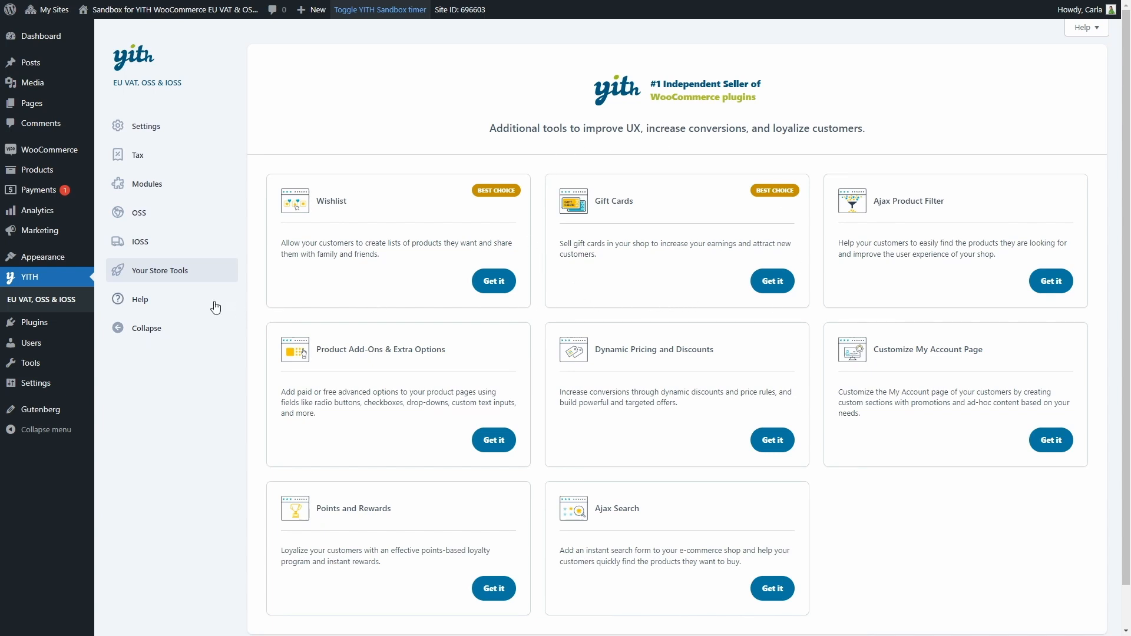
{"action": "left_click", "coordinate": [184, 303]}
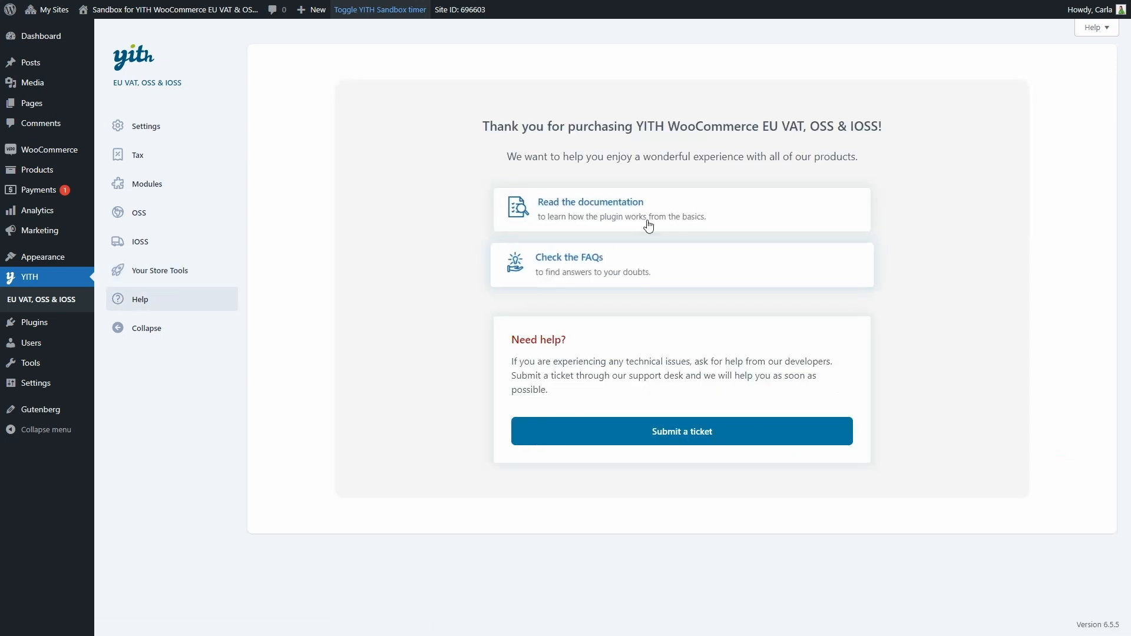